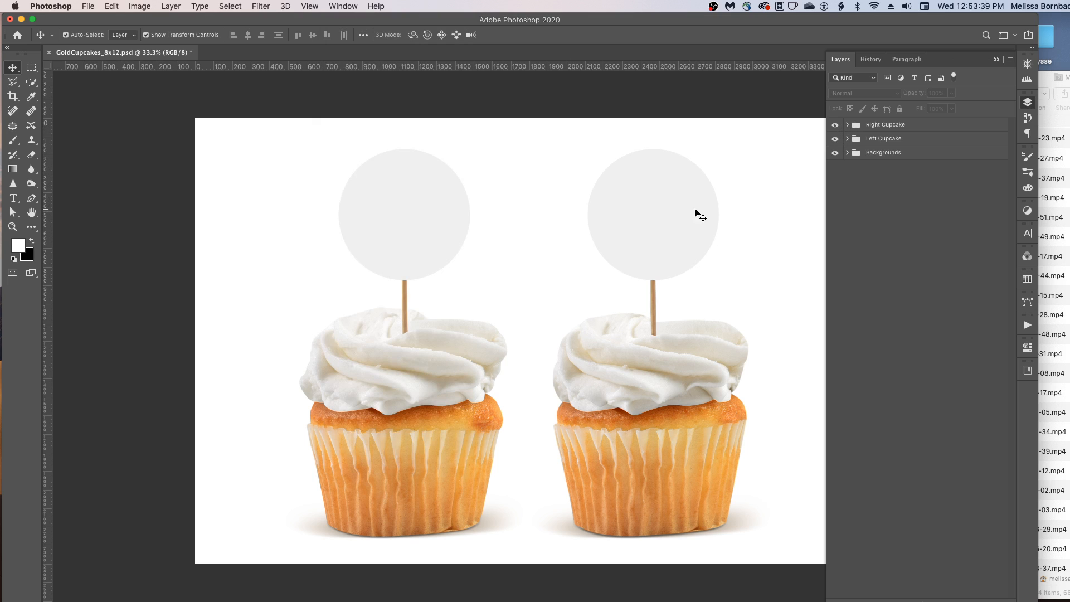
- Expand the Right Cupcake and Topper groups and open the Design - Topper smart object for editing
{"action": "left_click", "coordinate": [848, 126]}
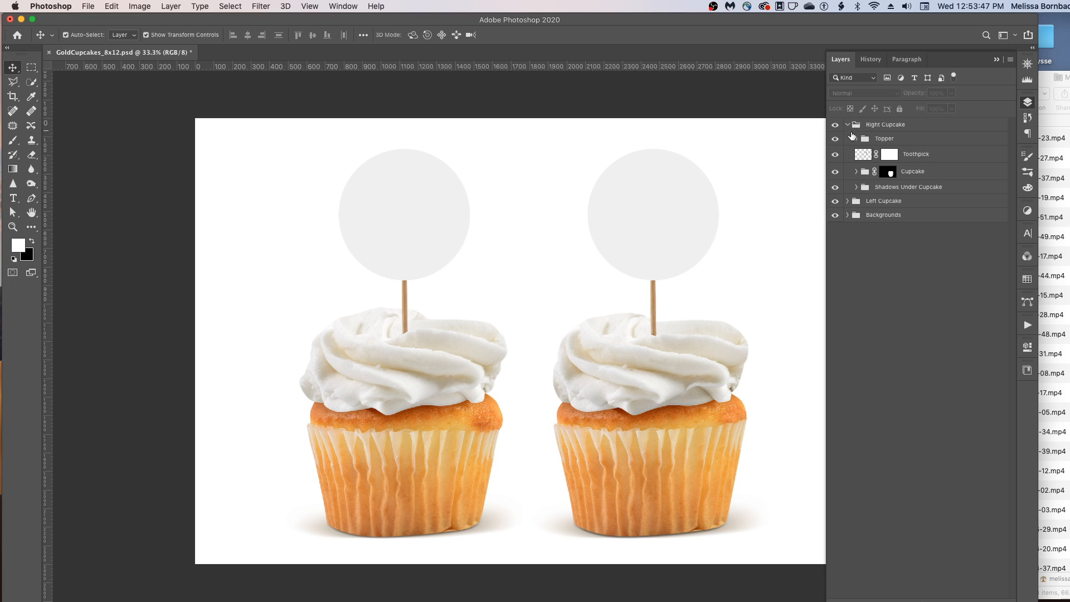
{"action": "left_click", "coordinate": [857, 139]}
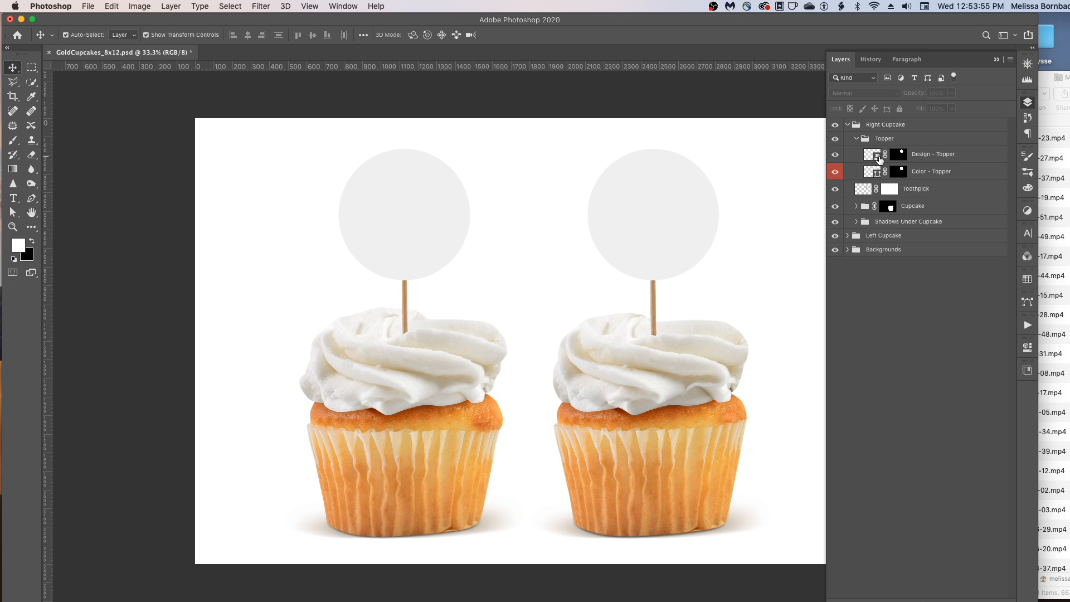
{"action": "double_click", "coordinate": [879, 159]}
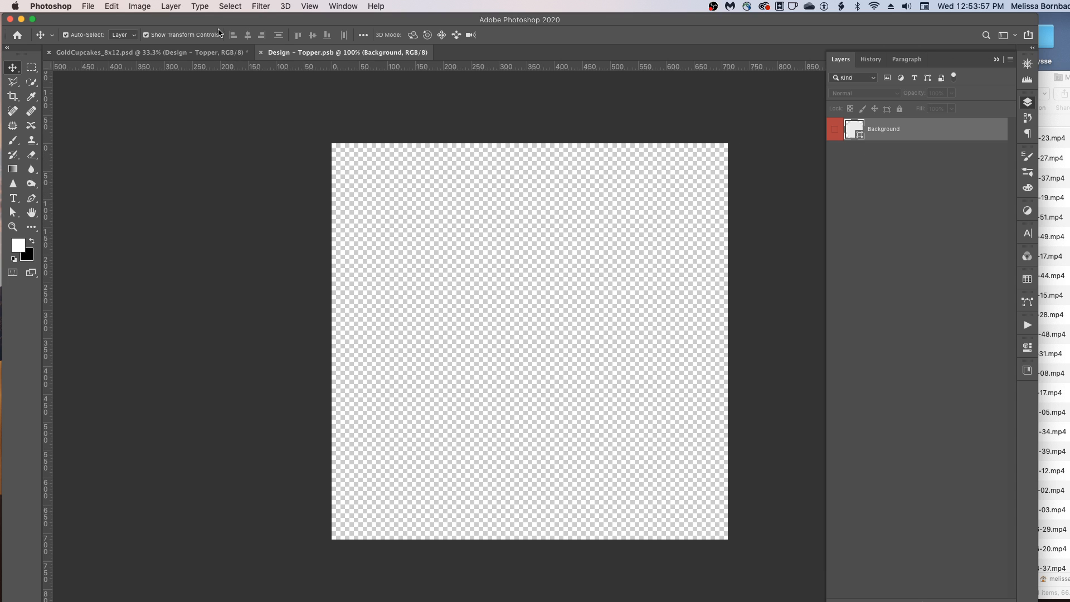
- Open the file TopperDesign.png from the 1_Art folder
{"action": "left_click", "coordinate": [90, 5]}
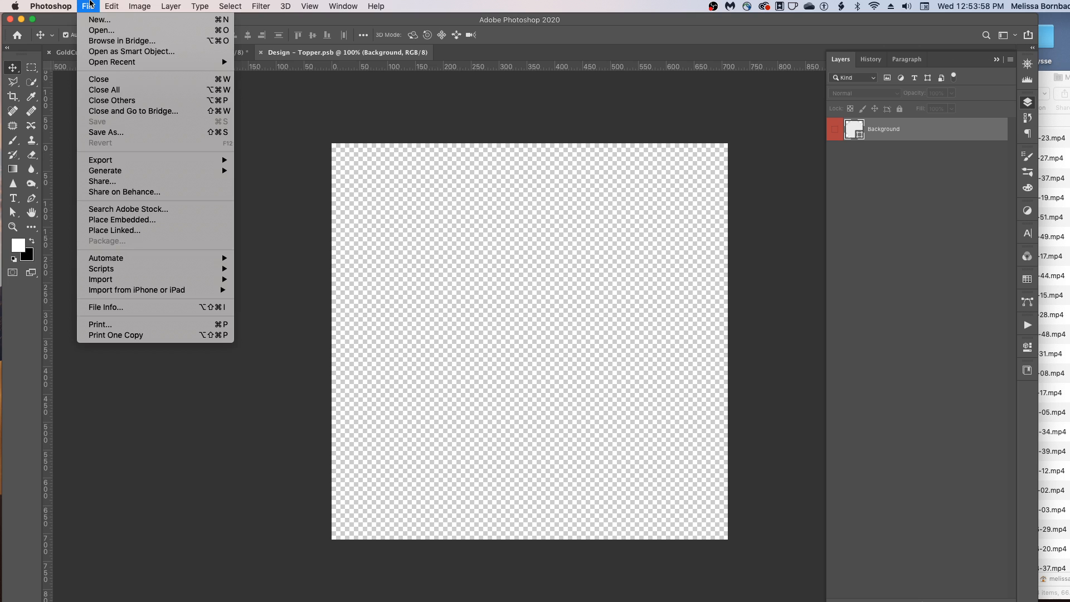
{"action": "left_click", "coordinate": [99, 31]}
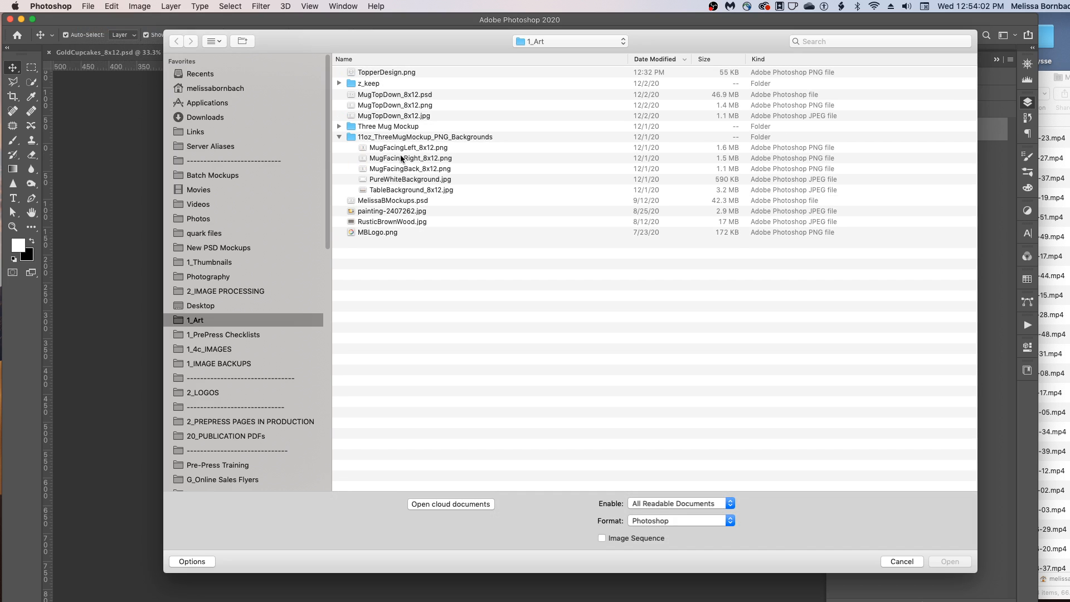
{"action": "left_click", "coordinate": [408, 74]}
{"action": "double_click", "coordinate": [408, 74]}
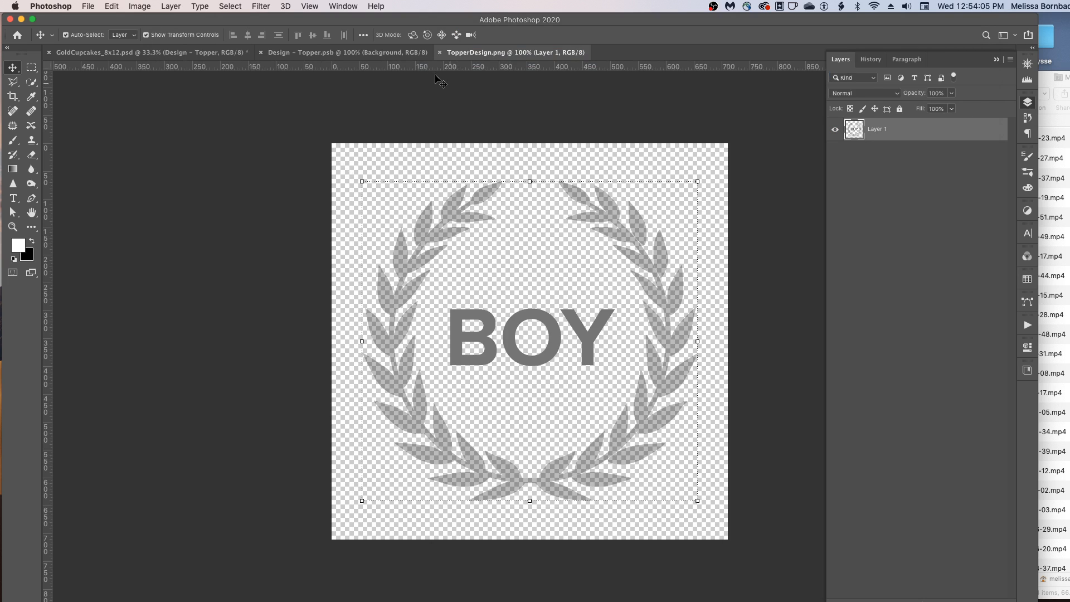
- Select the whole TopperDesign.png canvas and copy it
{"action": "left_click", "coordinate": [232, 6]}
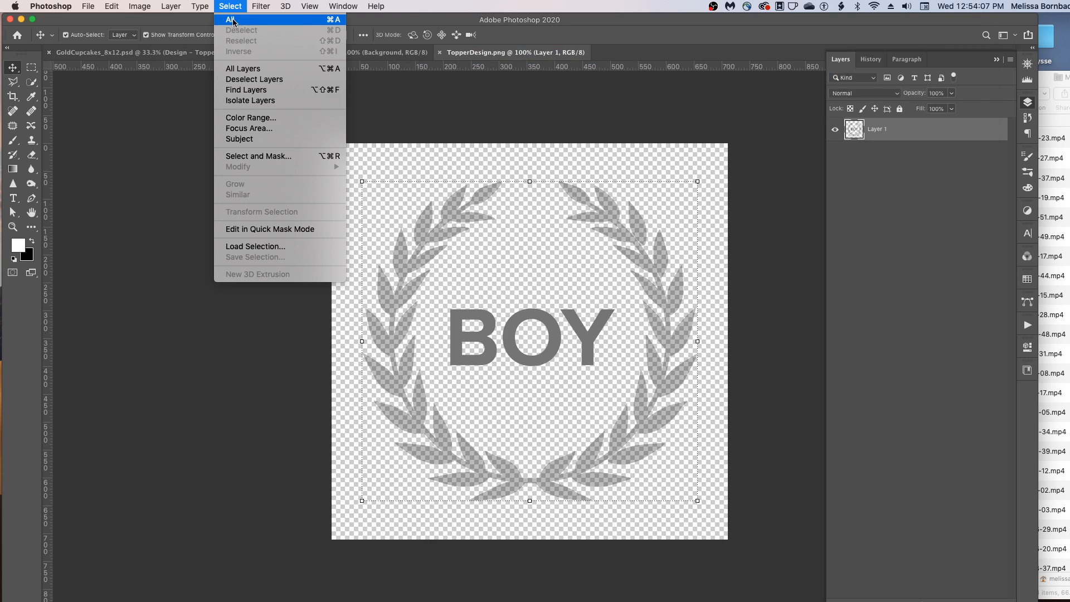
{"action": "left_click", "coordinate": [229, 21]}
{"action": "left_click", "coordinate": [110, 5]}
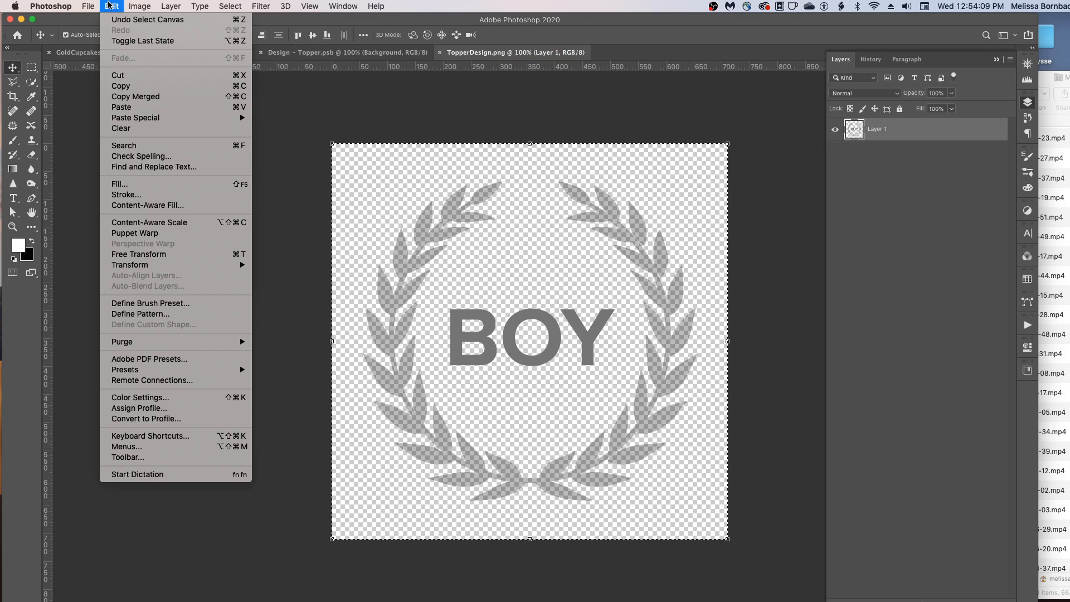
{"action": "left_click", "coordinate": [137, 86]}
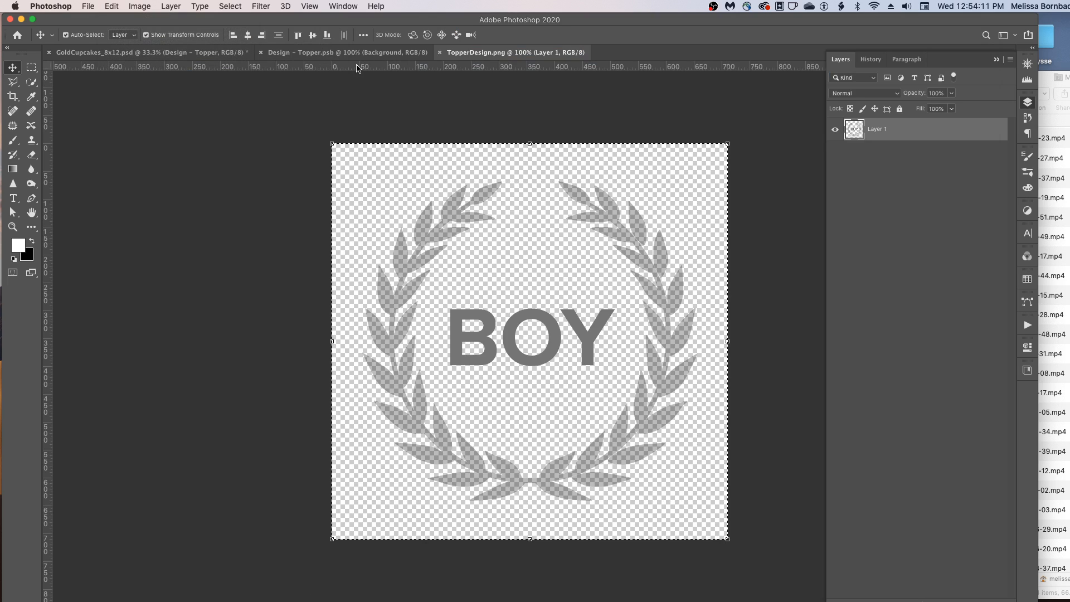
- Paste the copied design into the Design - Topper.psb document
{"action": "left_click", "coordinate": [351, 54]}
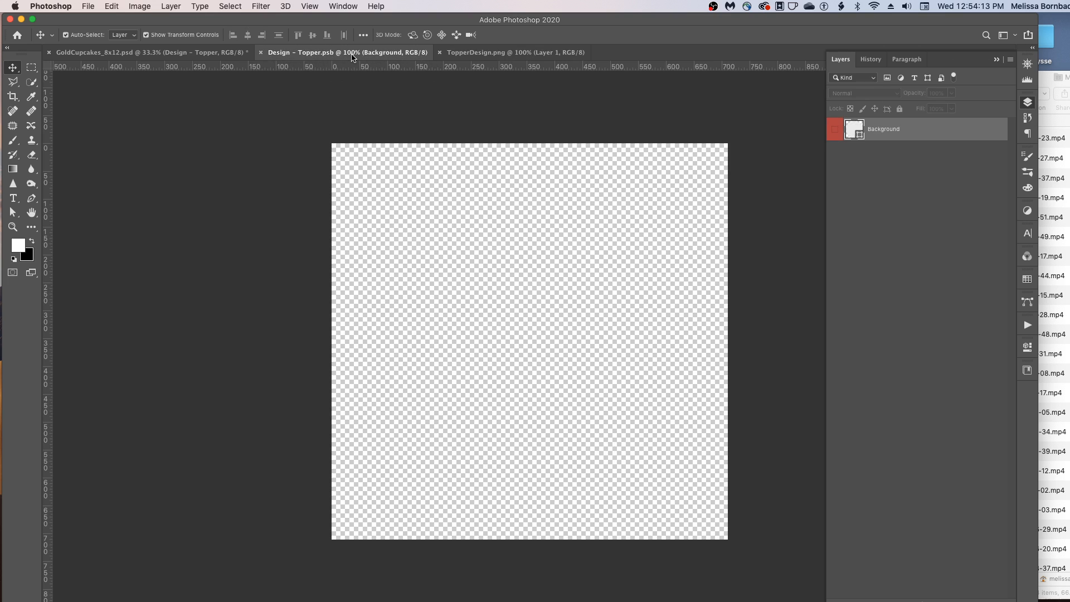
{"action": "left_click", "coordinate": [112, 6]}
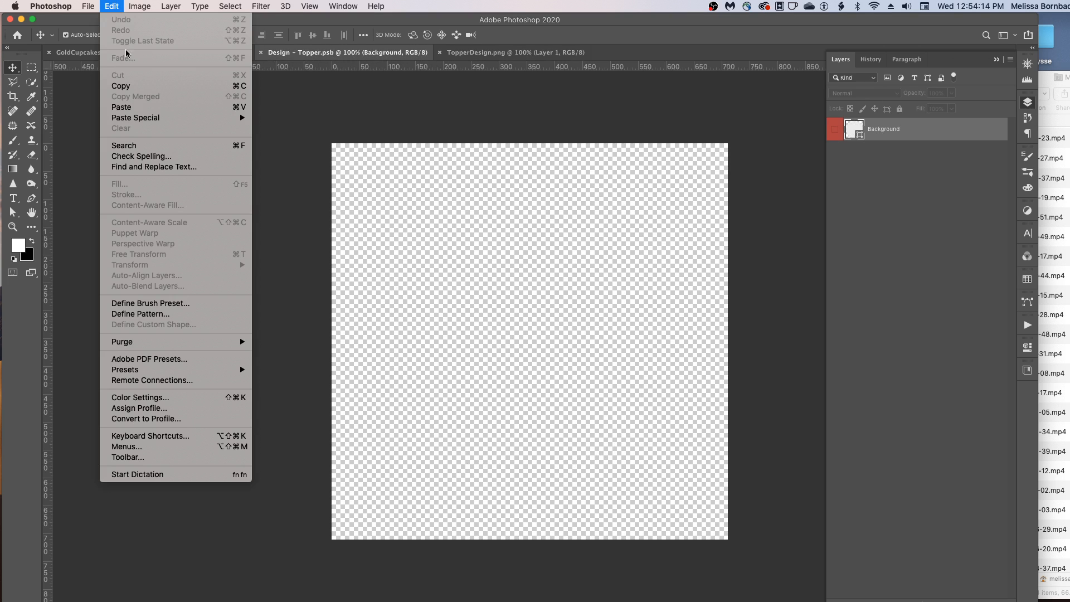
{"action": "left_click", "coordinate": [141, 107]}
{"action": "left_click", "coordinate": [438, 103]}
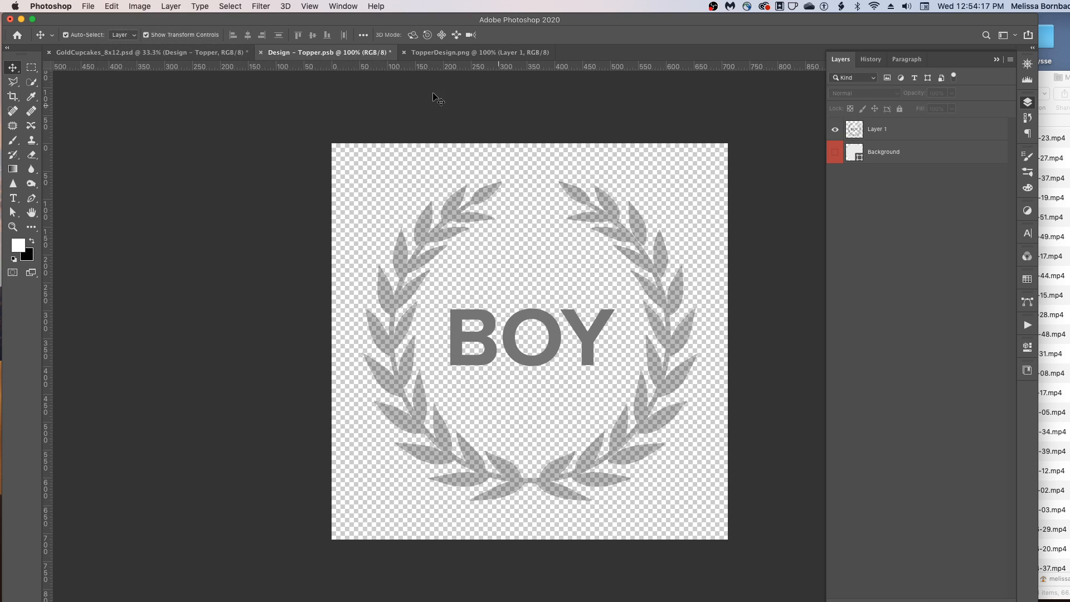
- Save the Design - Topper.psb document
{"action": "left_click", "coordinate": [89, 6]}
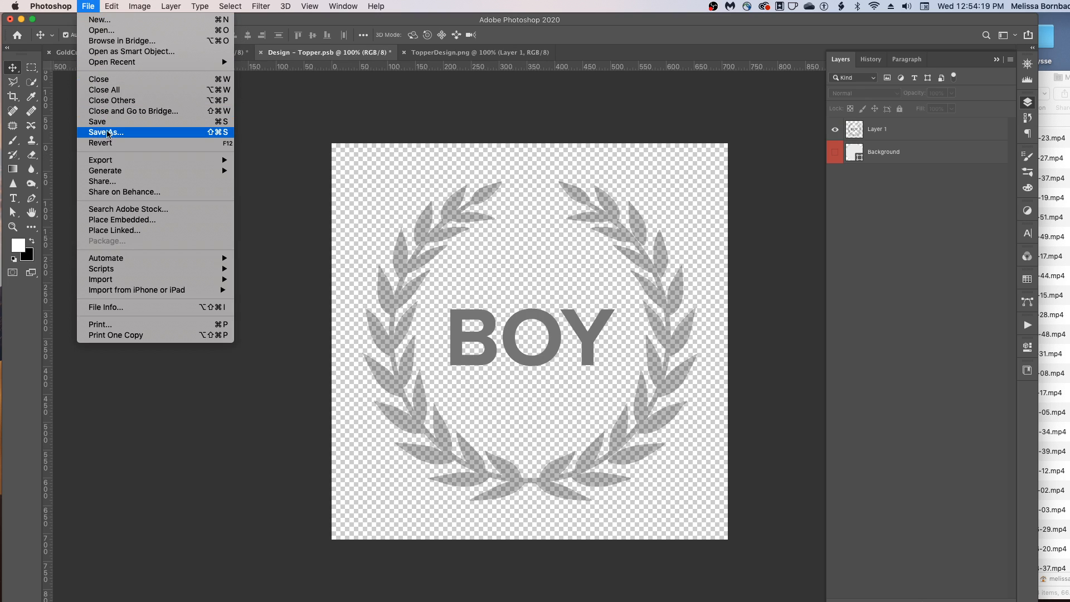
{"action": "left_click", "coordinate": [109, 126]}
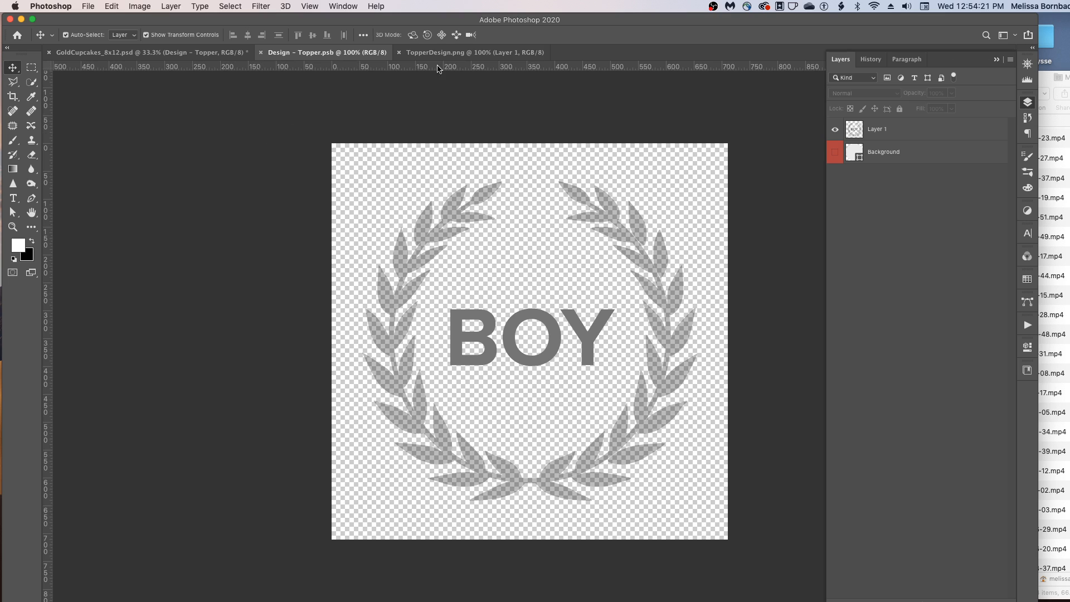
{"action": "left_click", "coordinate": [458, 212]}
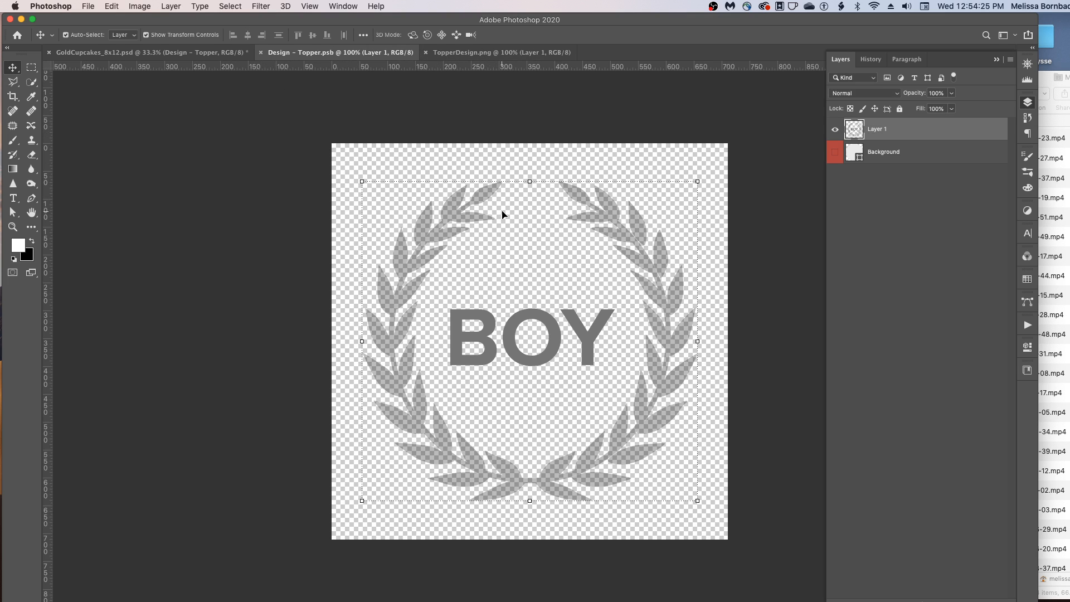
- Free-transform the pasted design, scaling it to about 99.4%, commit the transform and save the smart object
{"action": "left_click", "coordinate": [116, 7]}
{"action": "left_click", "coordinate": [188, 257]}
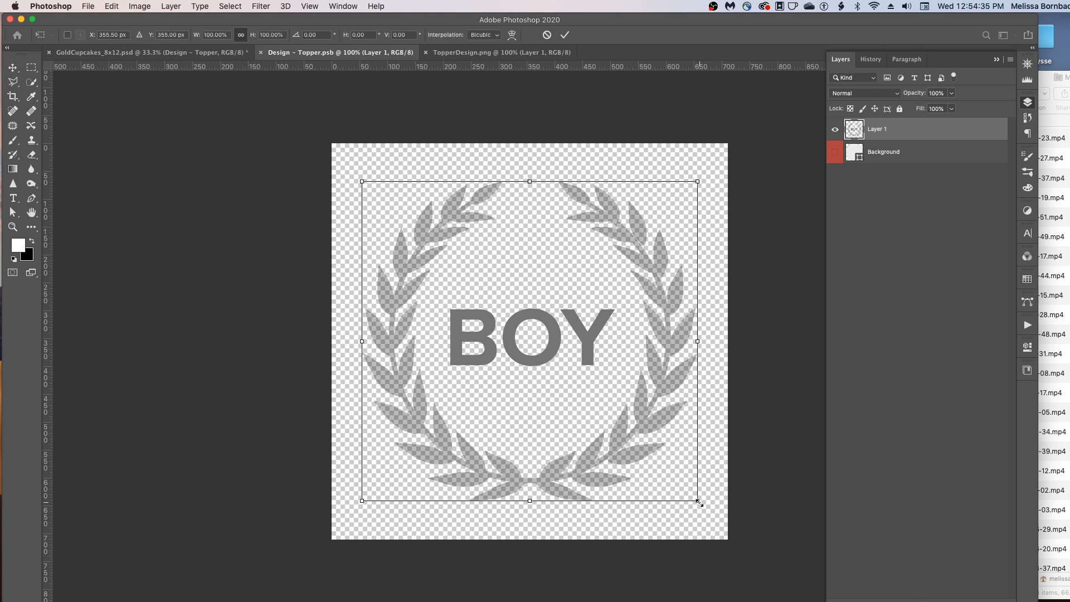
{"action": "mouse_move", "coordinate": [698, 502]}
{"action": "left_mouse_down"}
{"action": "mouse_move", "coordinate": [668, 472]}
{"action": "mouse_move", "coordinate": [697, 500]}
{"action": "left_mouse_up"}
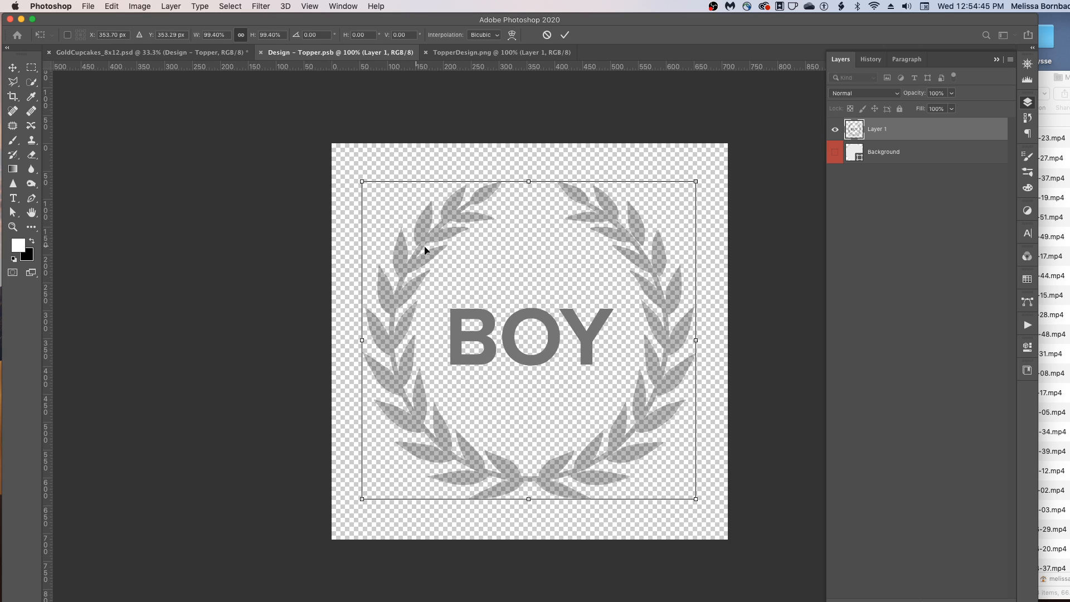
{"action": "left_click", "coordinate": [112, 5]}
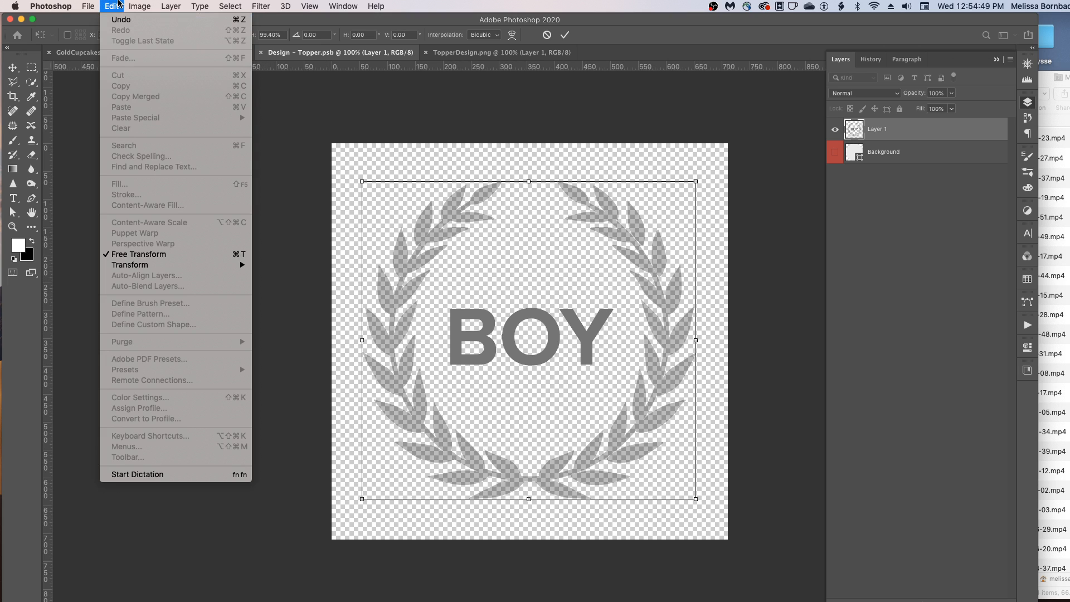
{"action": "left_click", "coordinate": [118, 4]}
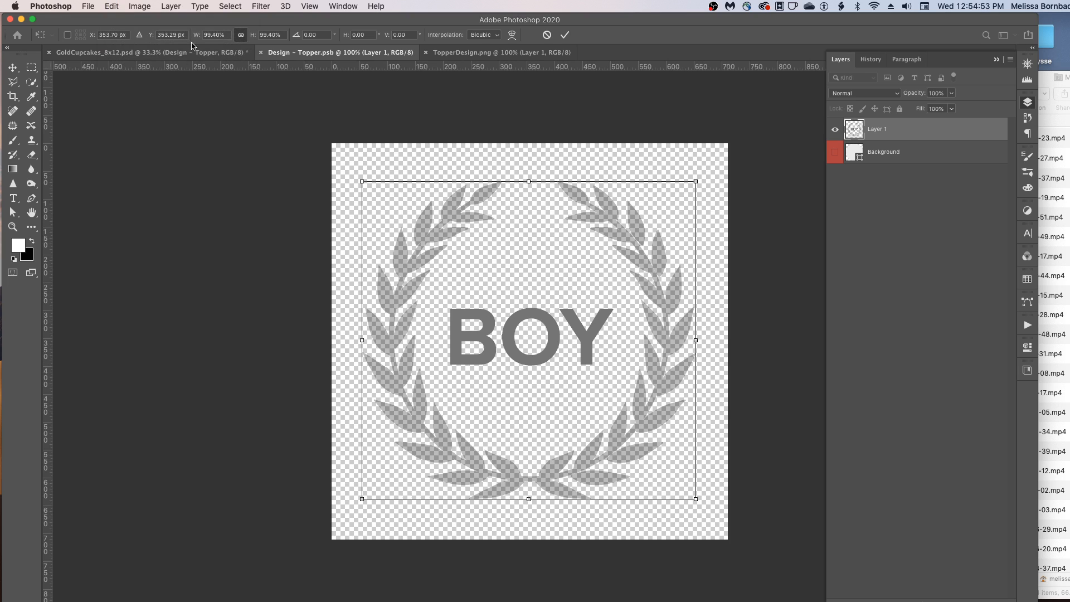
{"action": "key", "text": "Return"}
{"action": "key", "text": "super+s"}
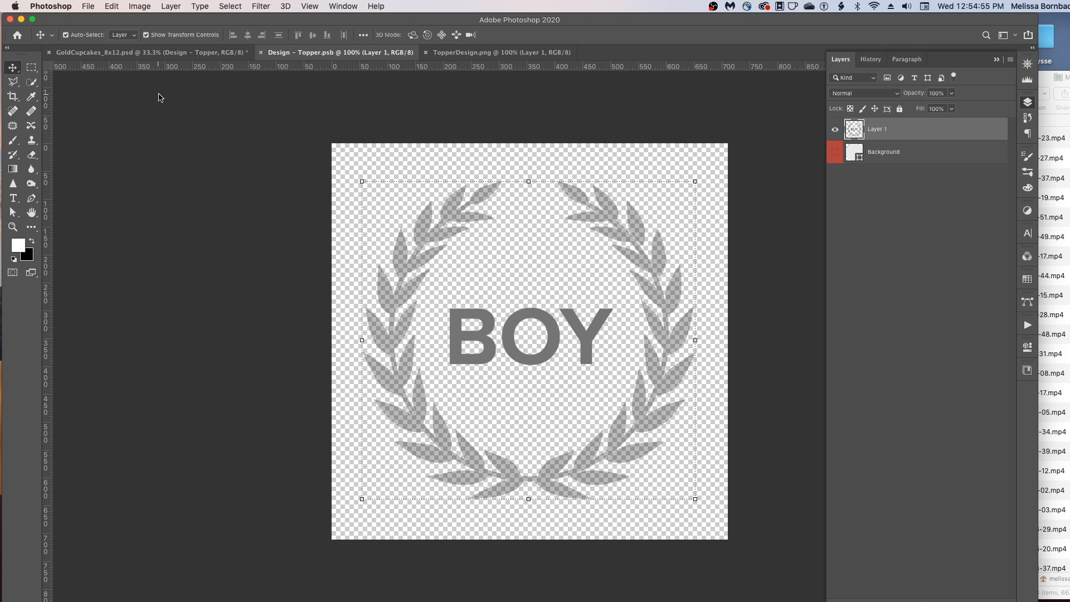
- Close the Design - Topper.psb and TopperDesign.png documents to return to the cupcake mockup
{"action": "left_click", "coordinate": [261, 53]}
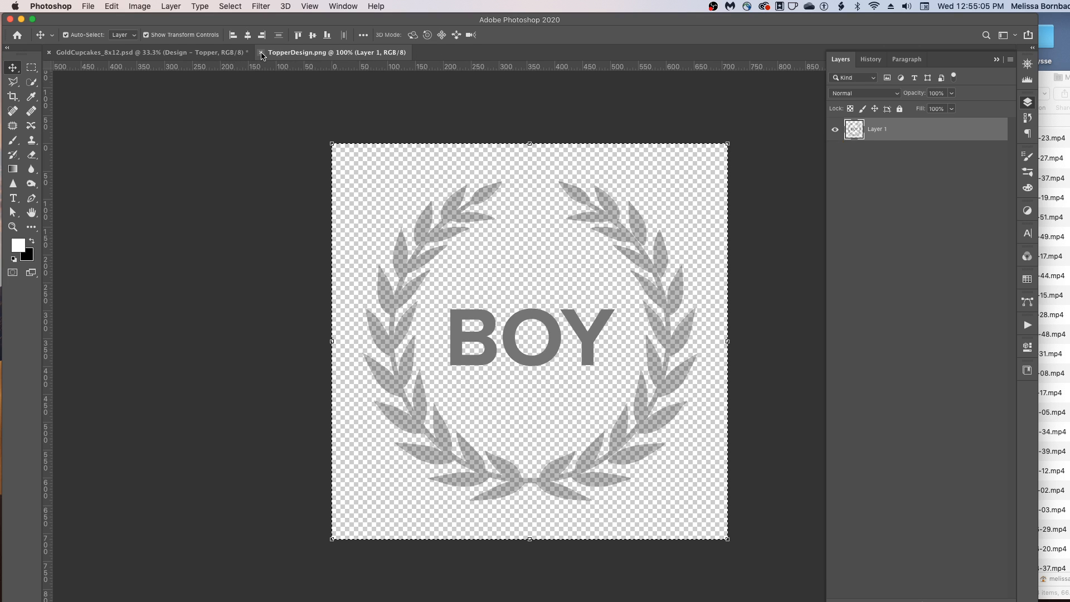
{"action": "left_click", "coordinate": [261, 53]}
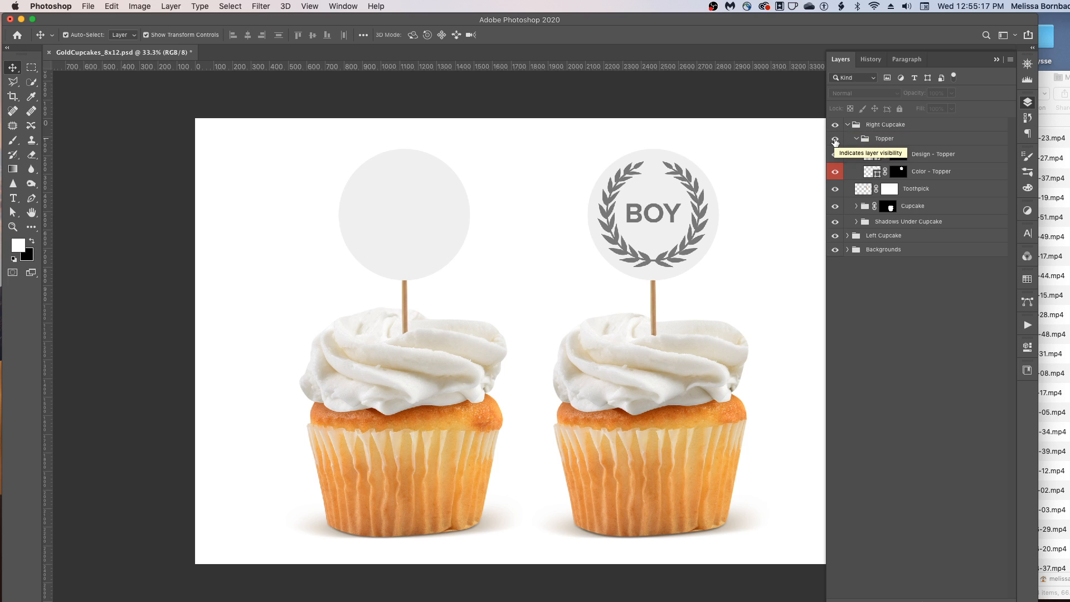
- Hide the right cupcake's Topper group and open TopperDesign.png again
{"action": "left_click", "coordinate": [835, 139]}
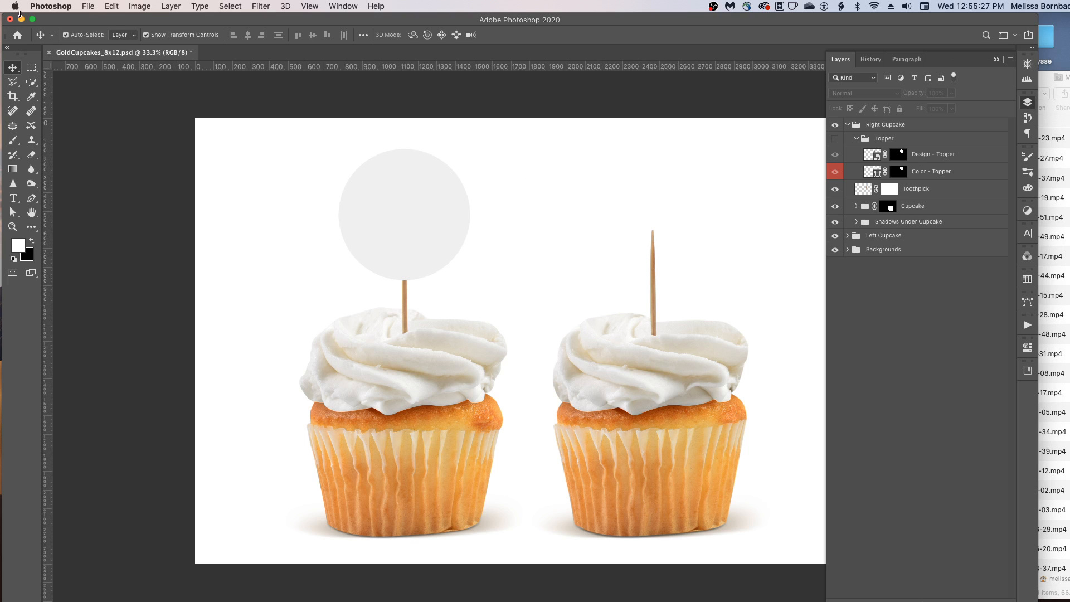
{"action": "left_click", "coordinate": [88, 6]}
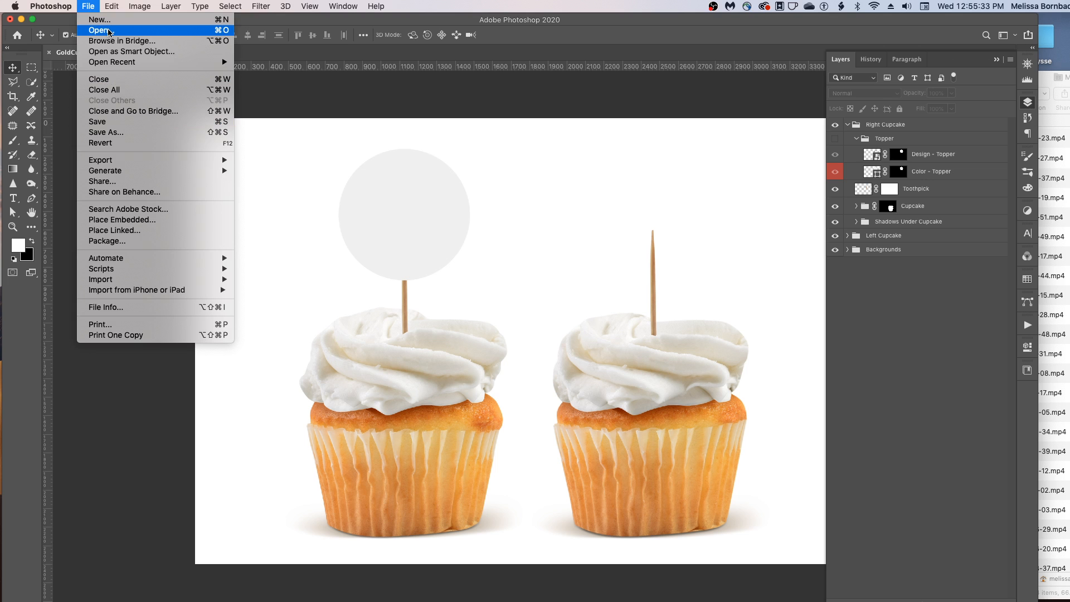
{"action": "left_click", "coordinate": [109, 31]}
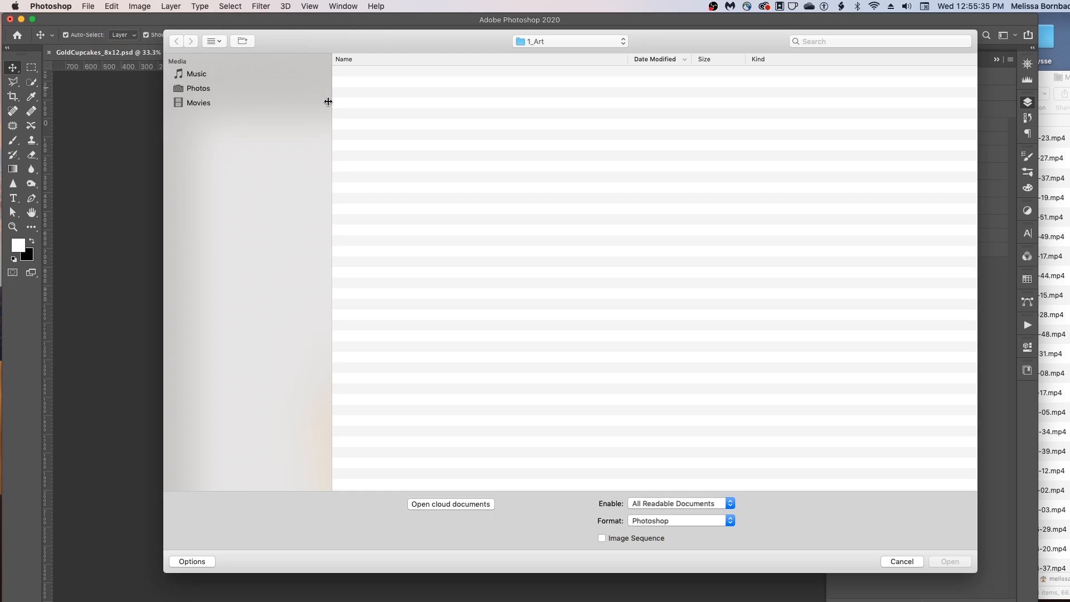
{"action": "left_click", "coordinate": [383, 72]}
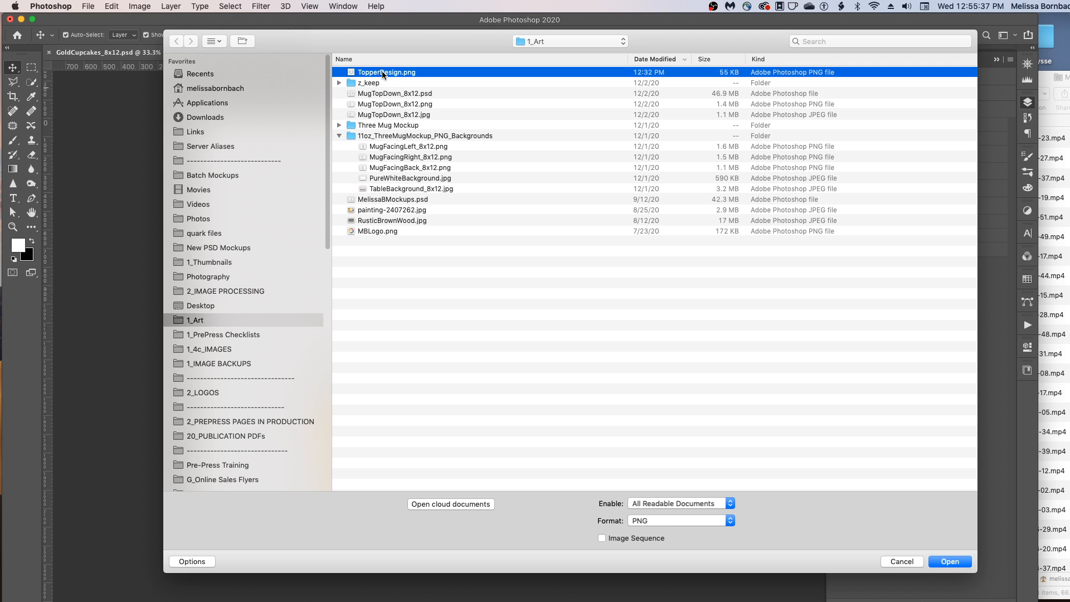
{"action": "double_click", "coordinate": [382, 72]}
- Select all of TopperDesign.png and copy it
{"action": "left_click", "coordinate": [229, 5]}
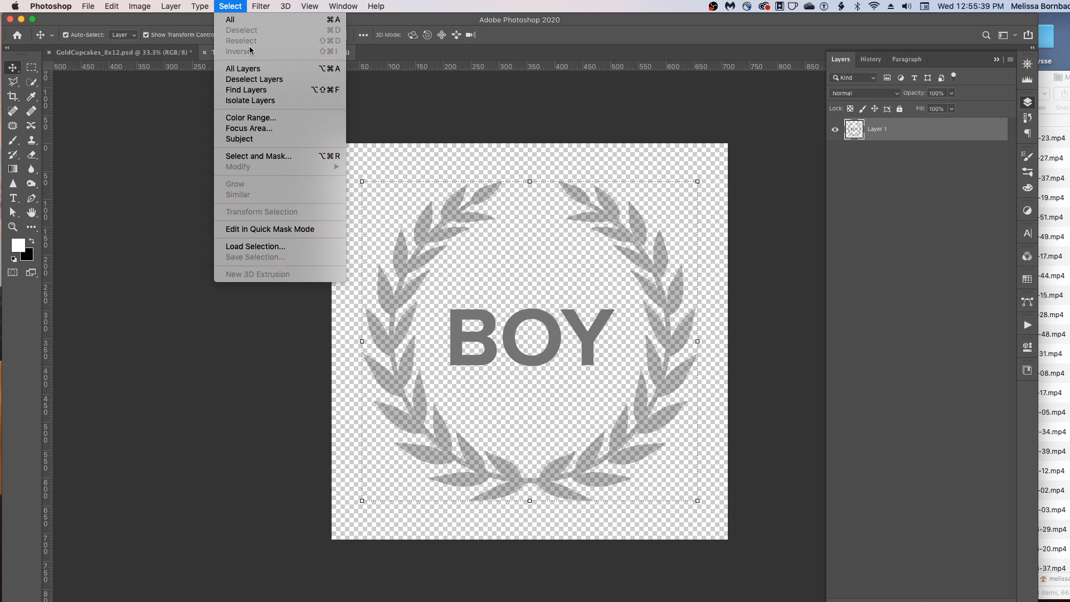
{"action": "left_click", "coordinate": [248, 22]}
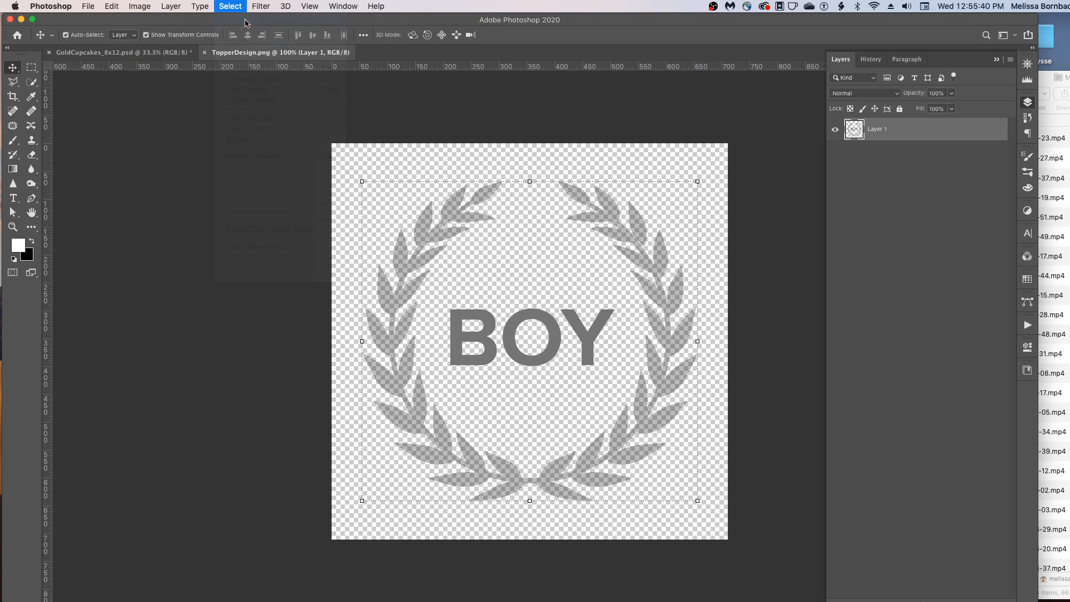
{"action": "left_click", "coordinate": [114, 6]}
{"action": "left_click", "coordinate": [137, 87]}
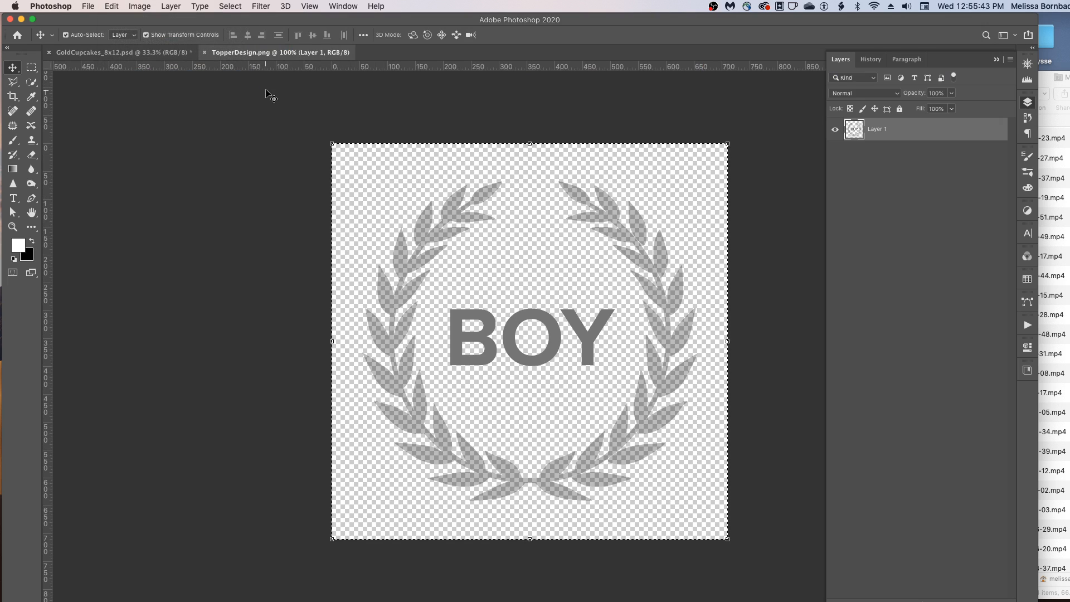
- Paste the design as a new layer into GoldCupcakes_8x12.psd inside the Right Cupcake group
{"action": "left_click", "coordinate": [147, 53]}
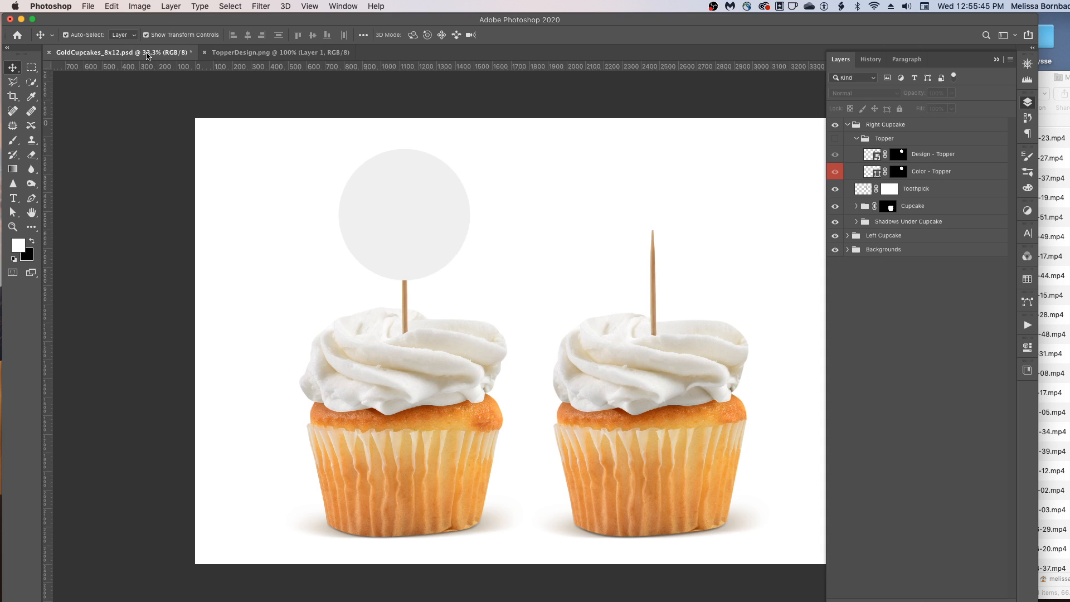
{"action": "left_click", "coordinate": [111, 6]}
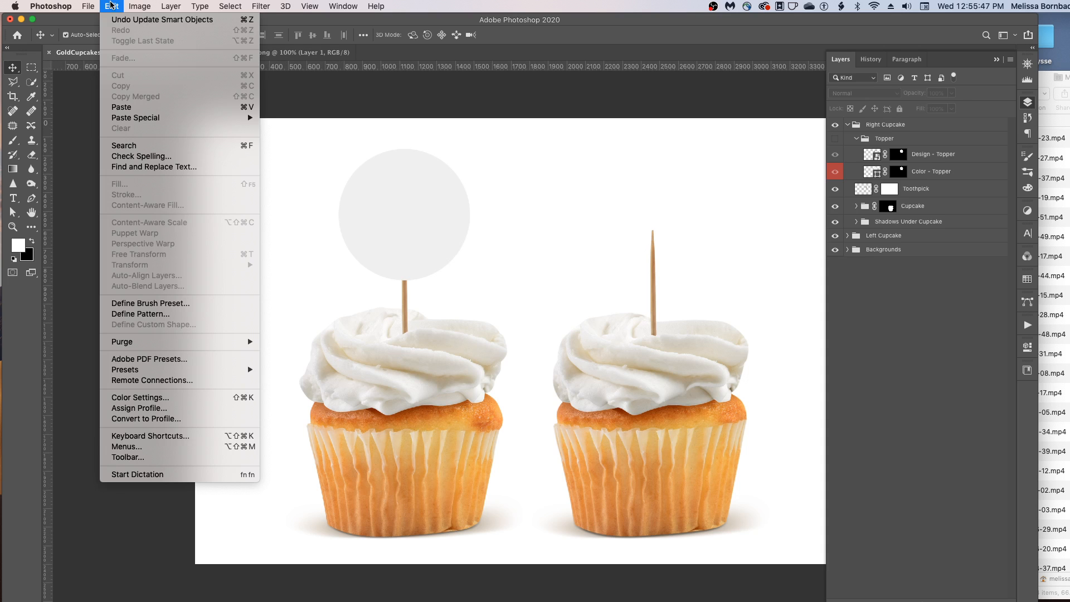
{"action": "left_click", "coordinate": [127, 109]}
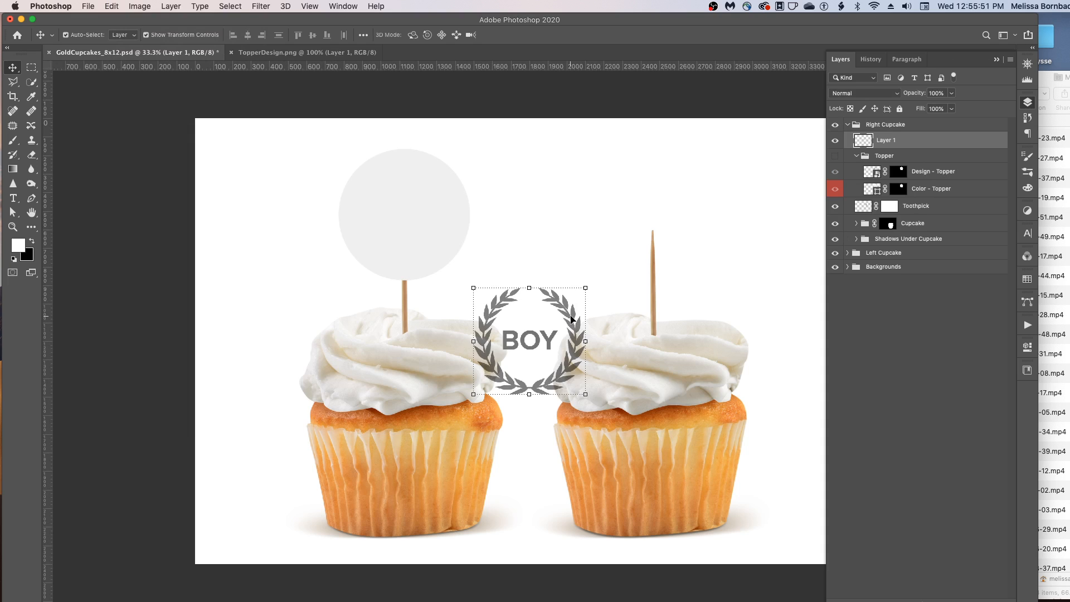
- Move the pasted design up onto the top of the right cupcake's toothpick
{"action": "left_click_drag", "start_coordinate": [572, 319], "coordinate": [694, 175]}
{"action": "left_click", "coordinate": [112, 6]}
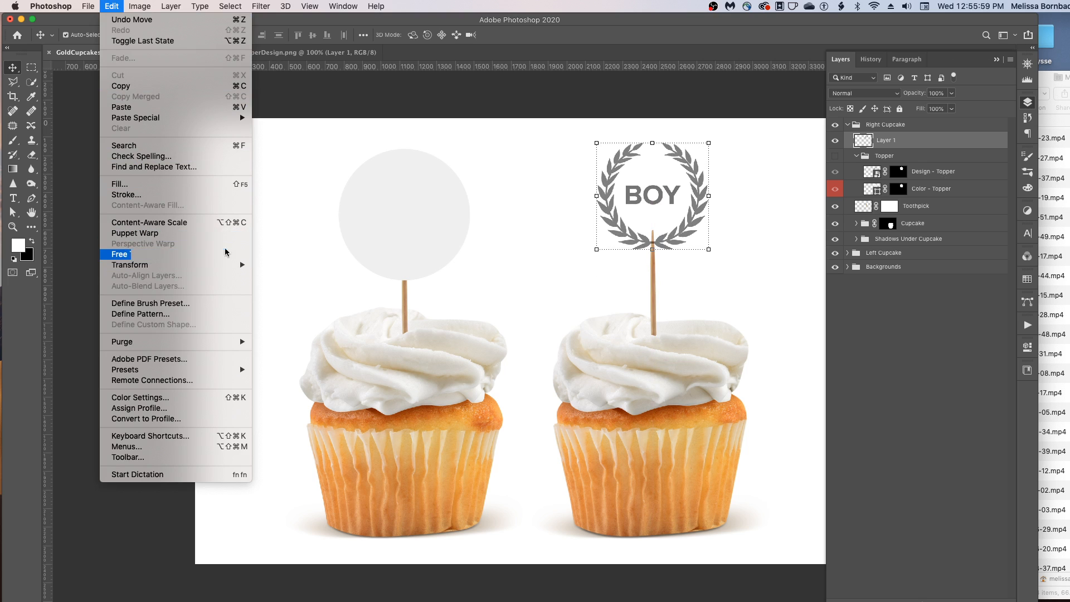
{"action": "left_click", "coordinate": [493, 91]}
{"action": "left_click", "coordinate": [492, 93]}
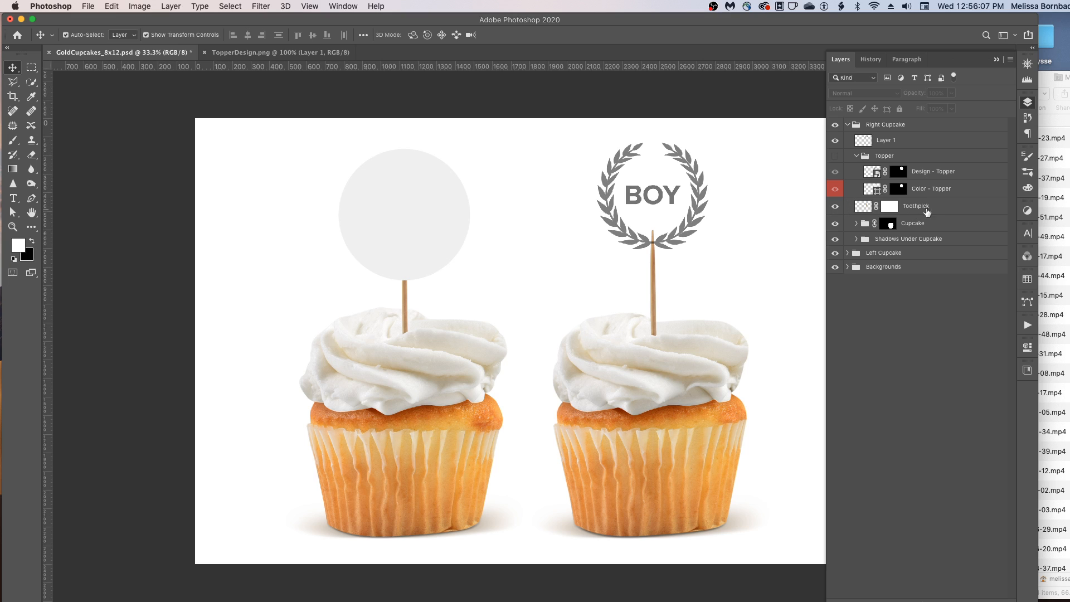
- Hide the toothpick layer and move the pasted BOY design down to rest just above the frosting
{"action": "left_click", "coordinate": [835, 206]}
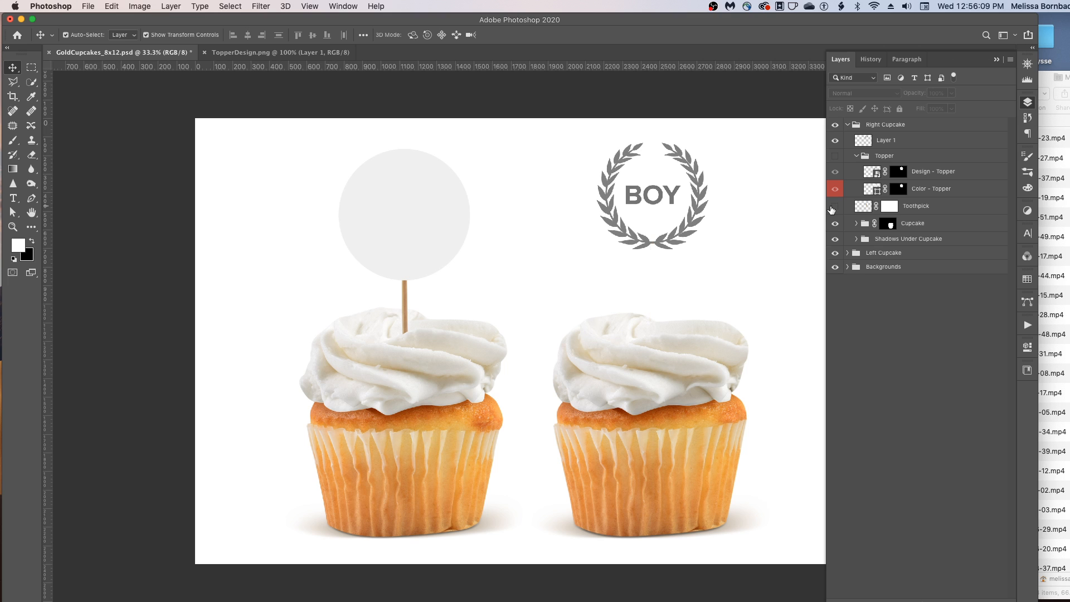
{"action": "left_click_drag", "start_coordinate": [699, 178], "coordinate": [698, 215]}
{"action": "left_click", "coordinate": [695, 168]}
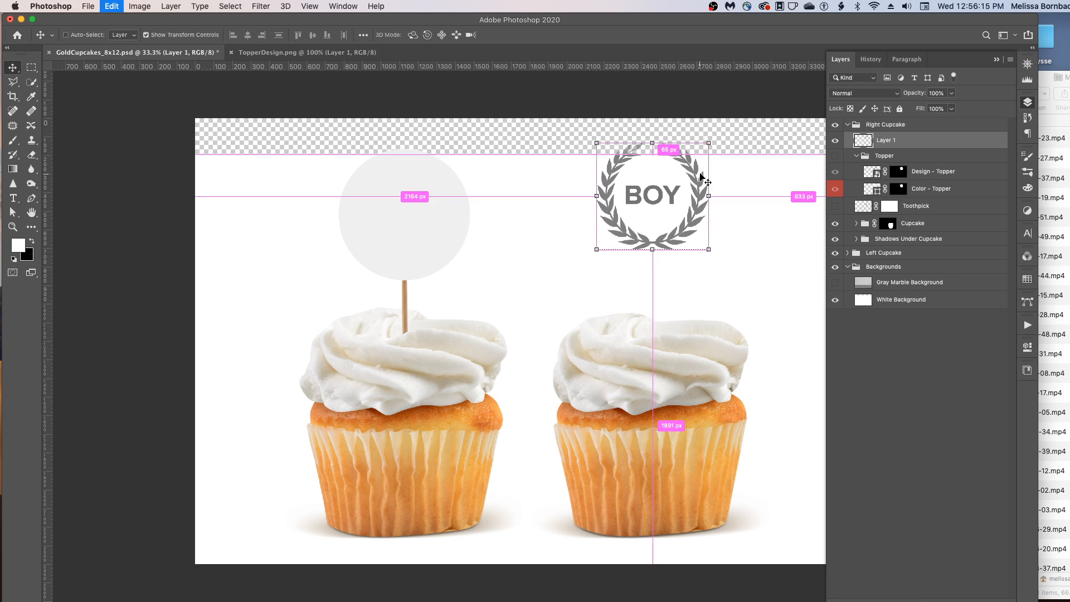
{"action": "key", "text": "super+z"}
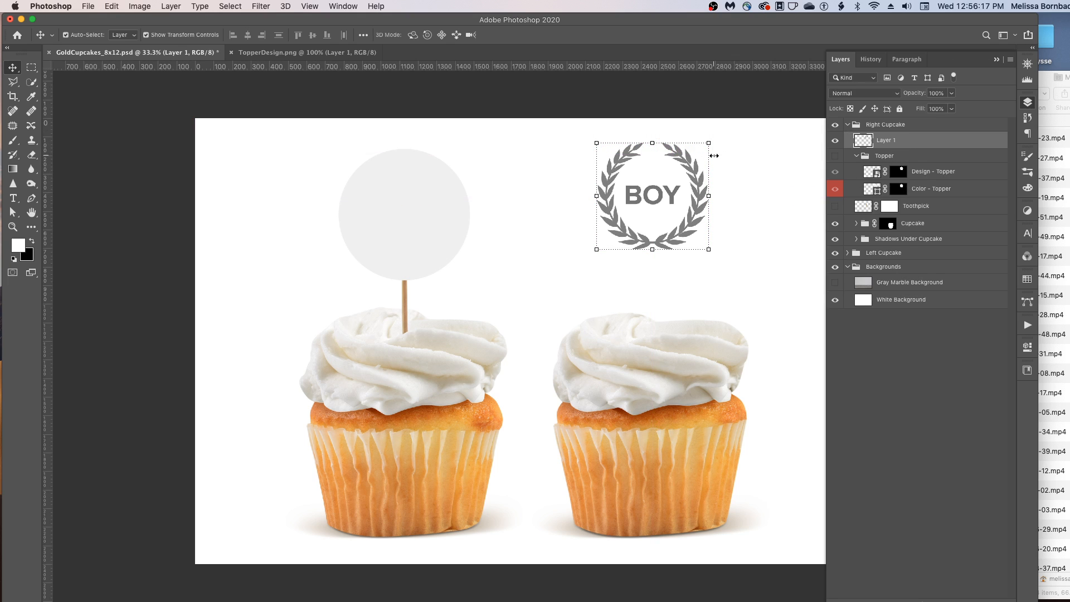
{"action": "left_click_drag", "start_coordinate": [689, 160], "coordinate": [685, 236]}
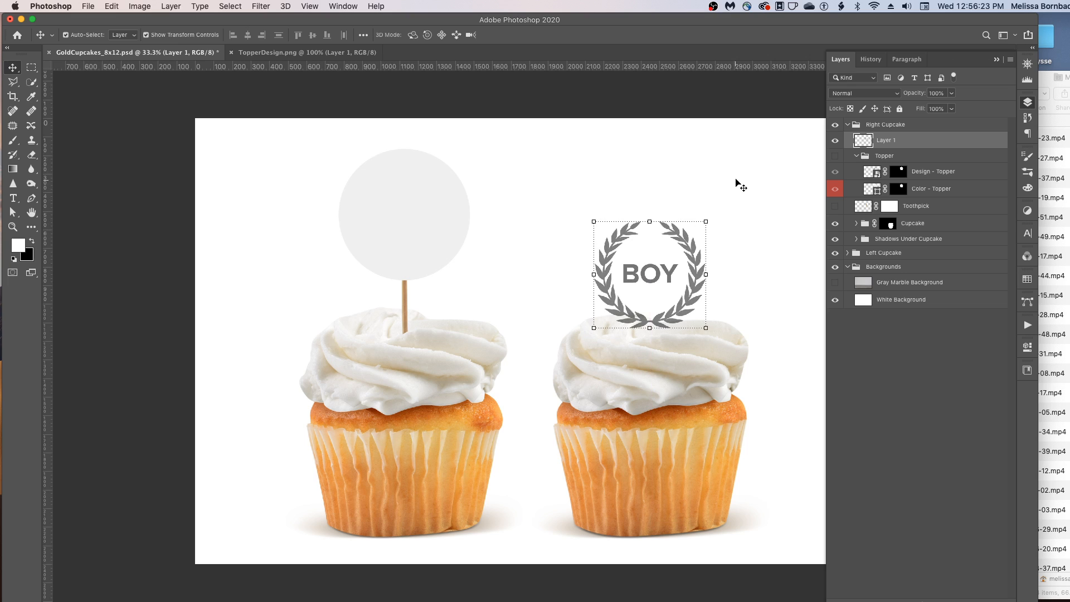
- Hide the pasted design layer and recolor the right cupcake's Color - Frosting fill to 25c9ff
{"action": "left_click", "coordinate": [836, 141]}
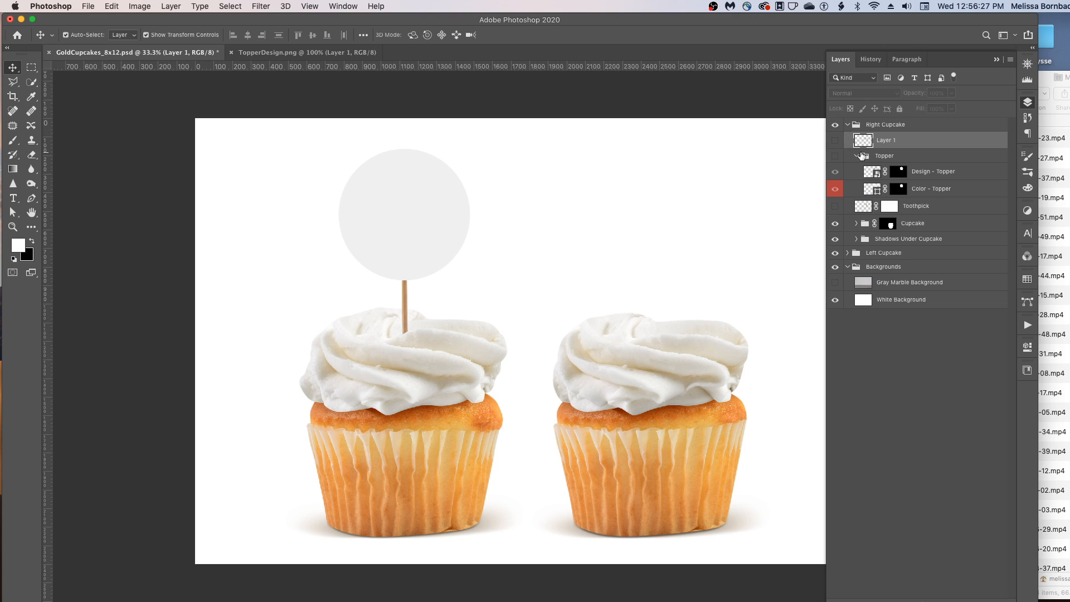
{"action": "left_click", "coordinate": [857, 156]}
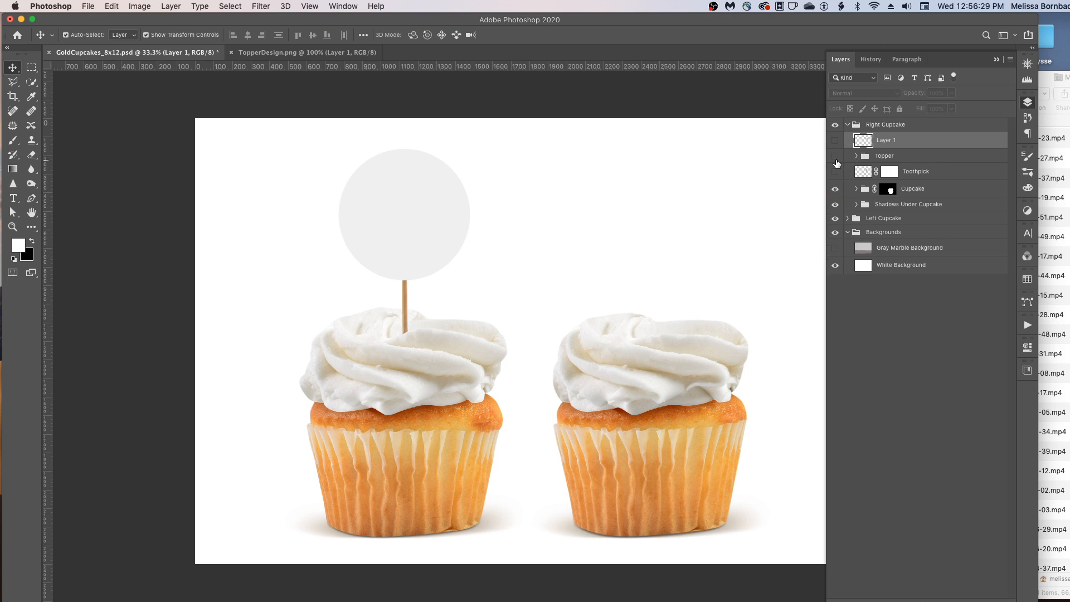
{"action": "left_click", "coordinate": [857, 190]}
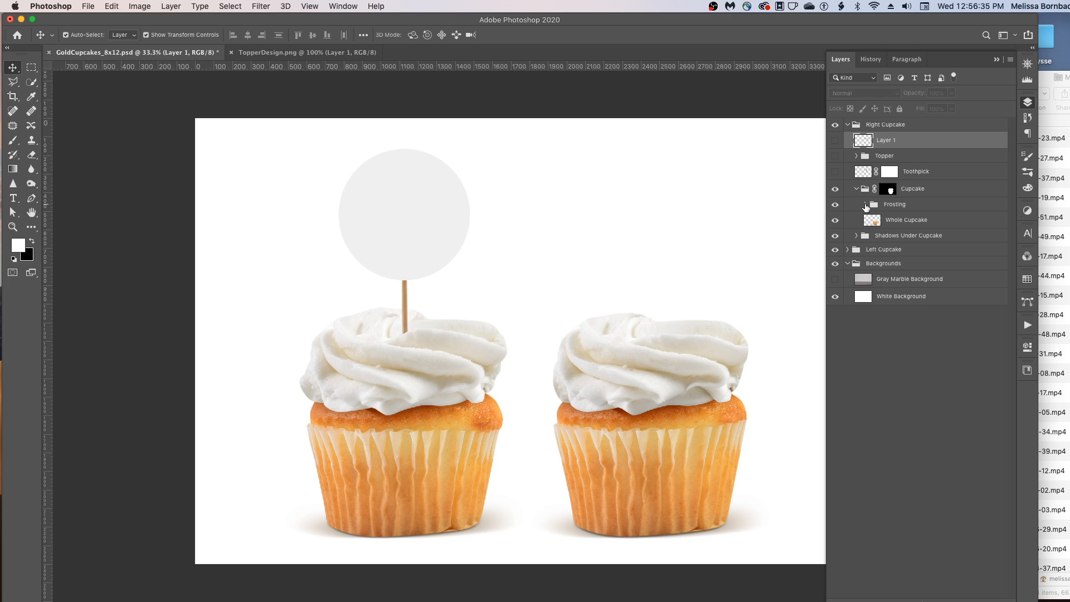
{"action": "left_click", "coordinate": [866, 205]}
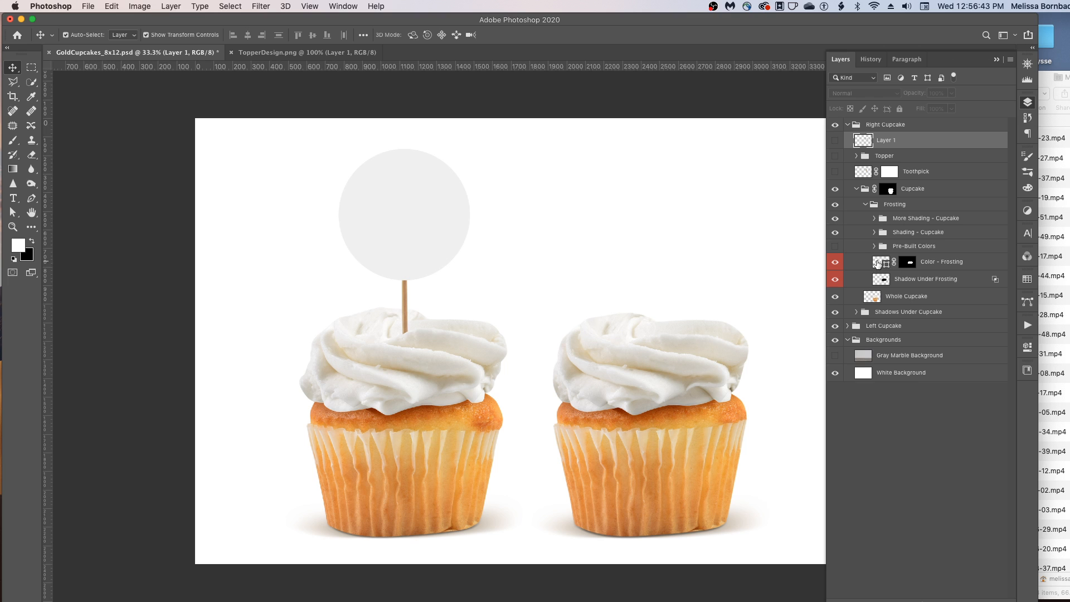
{"action": "double_click", "coordinate": [878, 264]}
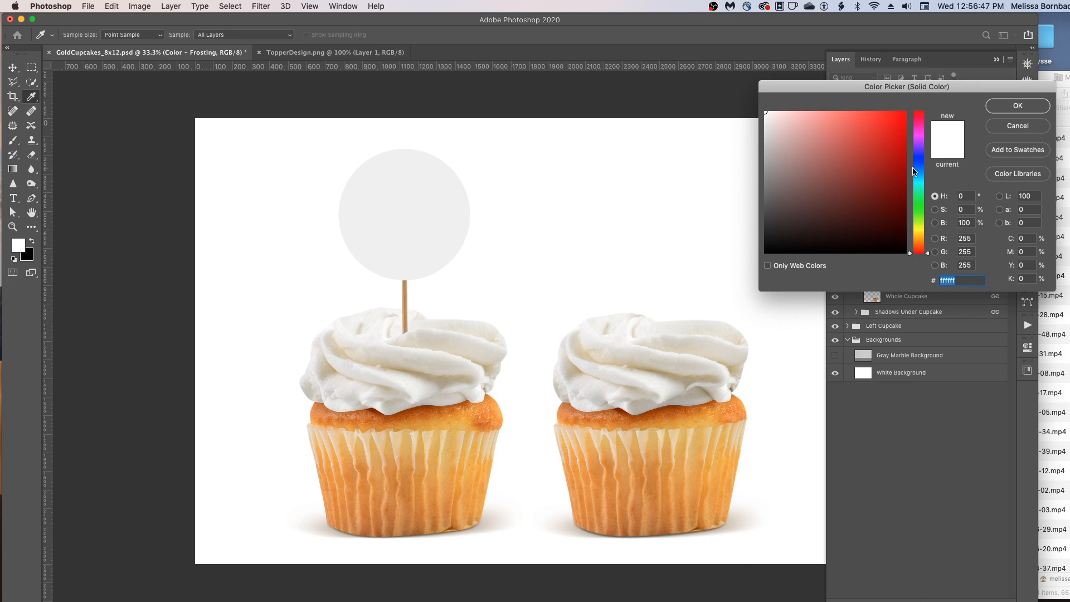
{"action": "left_click", "coordinate": [920, 170]}
{"action": "left_click_drag", "start_coordinate": [919, 171], "coordinate": [921, 177]}
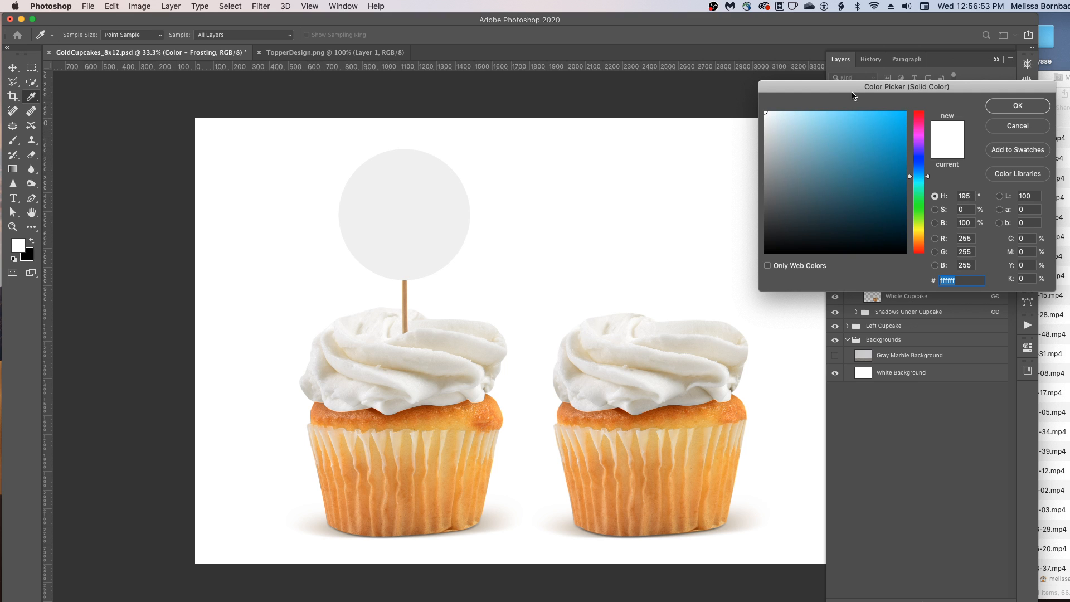
{"action": "left_click_drag", "start_coordinate": [864, 86], "coordinate": [736, 77]}
{"action": "left_click", "coordinate": [692, 122]}
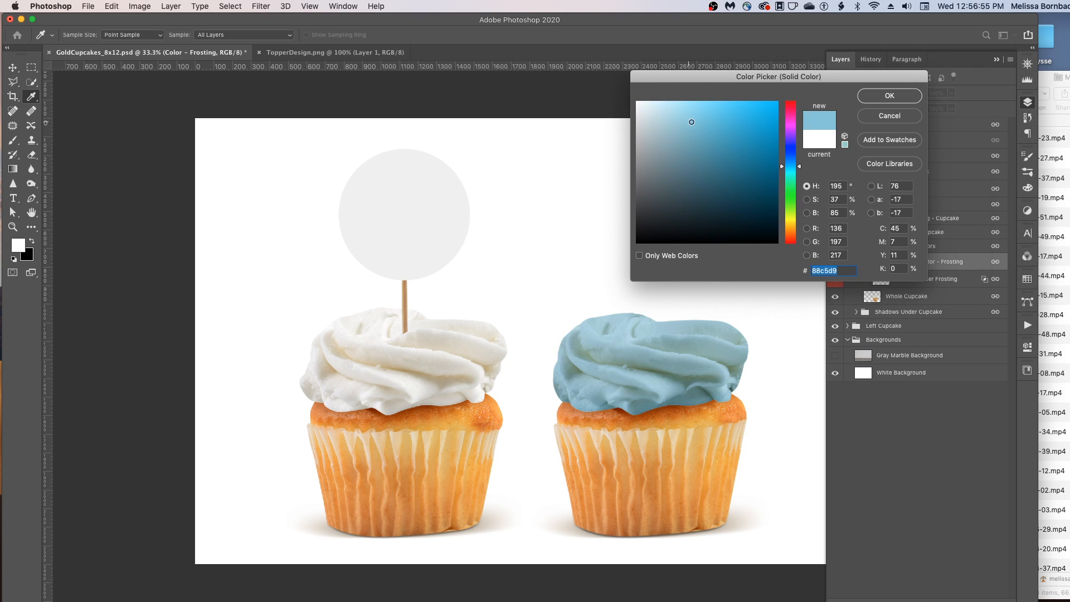
{"action": "left_click", "coordinate": [711, 114]}
{"action": "left_click_drag", "start_coordinate": [752, 83], "coordinate": [756, 80]}
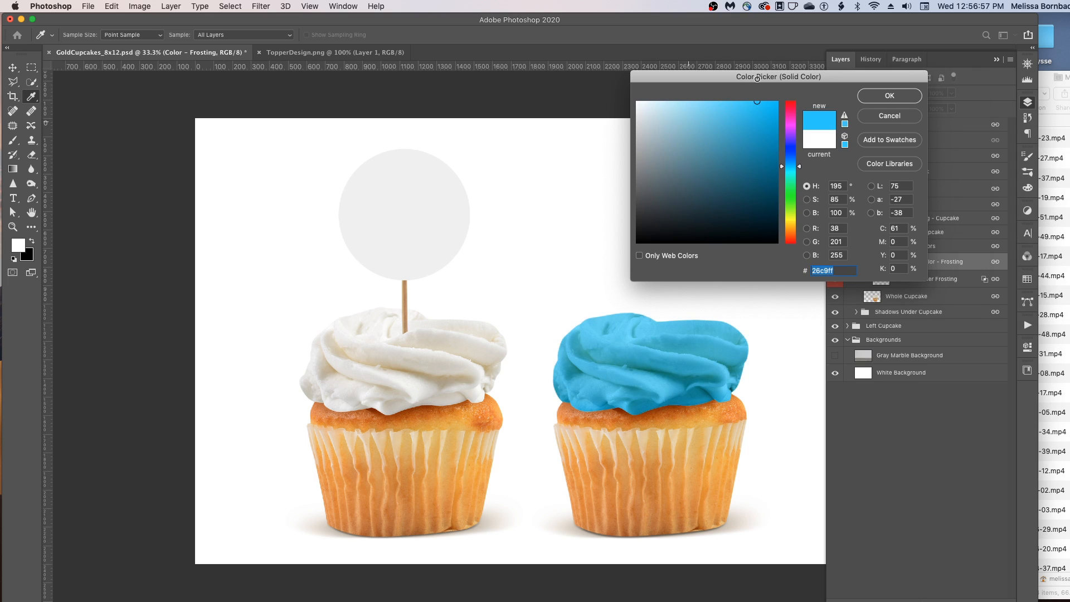
{"action": "left_click", "coordinate": [903, 95]}
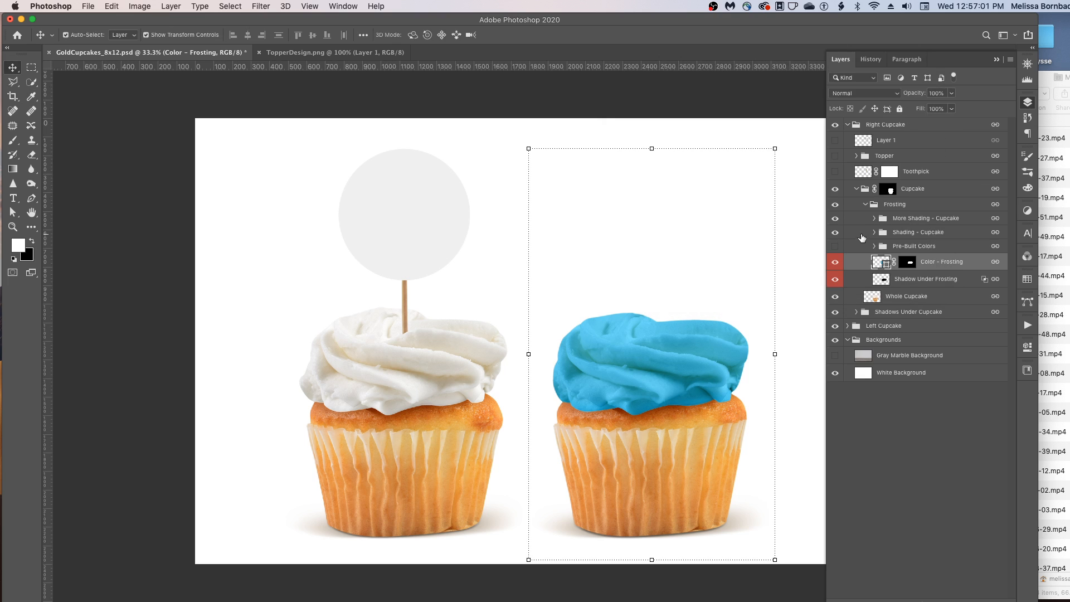
- Preview each pre-built frosting color layer in turn, then restore the custom Color - Frosting layer
{"action": "left_click", "coordinate": [835, 262]}
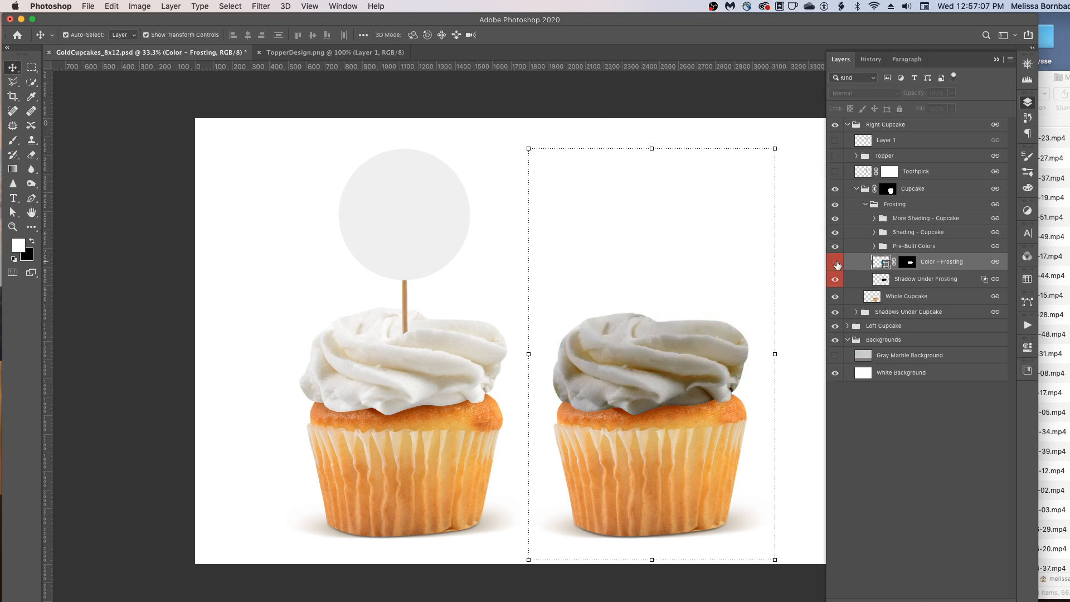
{"action": "left_click", "coordinate": [875, 246]}
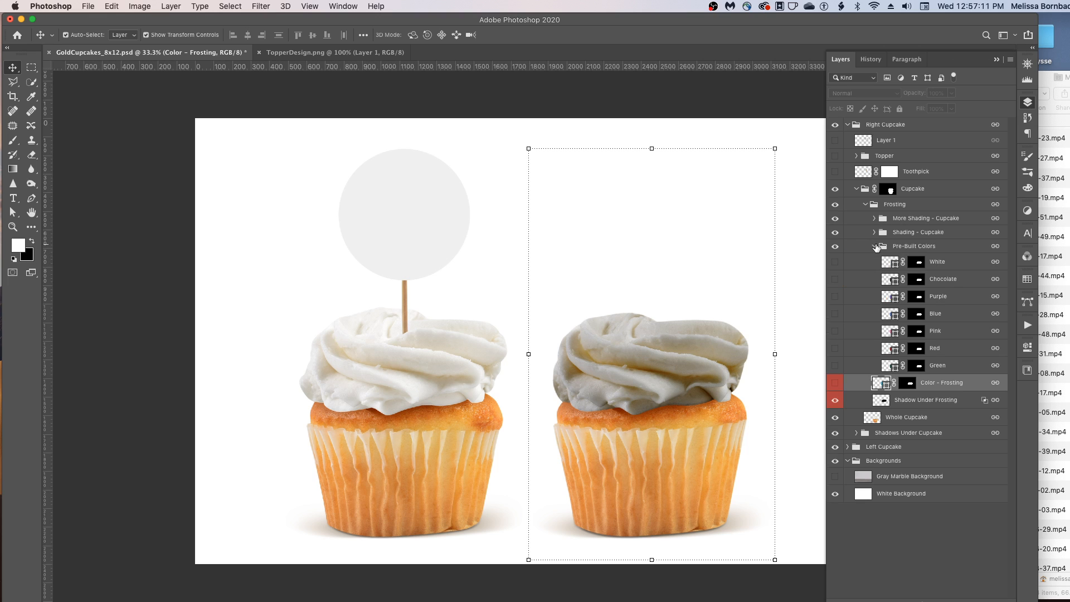
{"action": "left_click", "coordinate": [835, 264]}
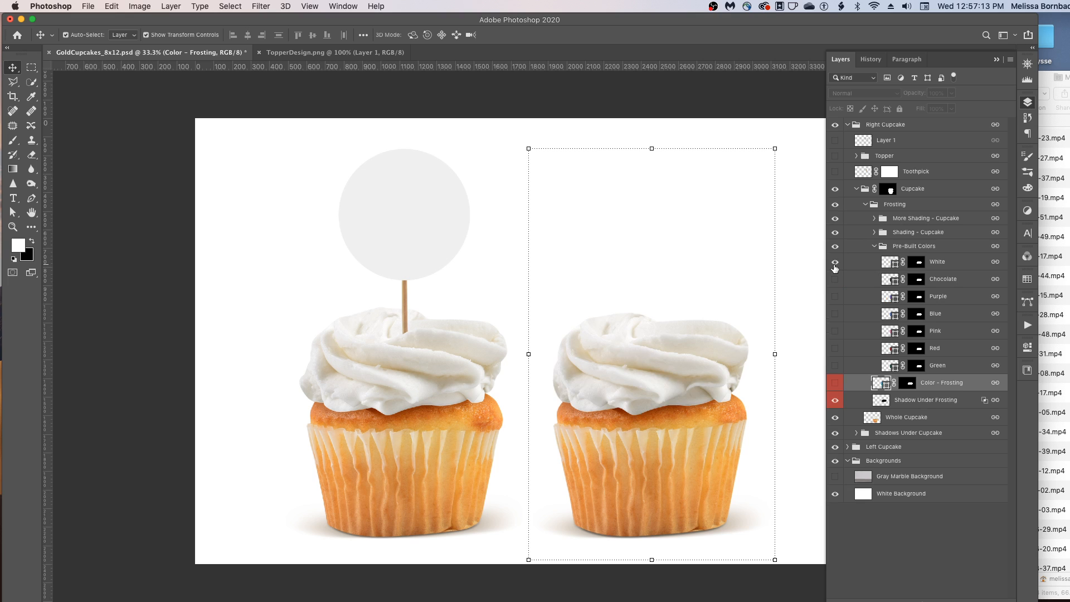
{"action": "left_click", "coordinate": [835, 262]}
{"action": "left_click", "coordinate": [835, 279]}
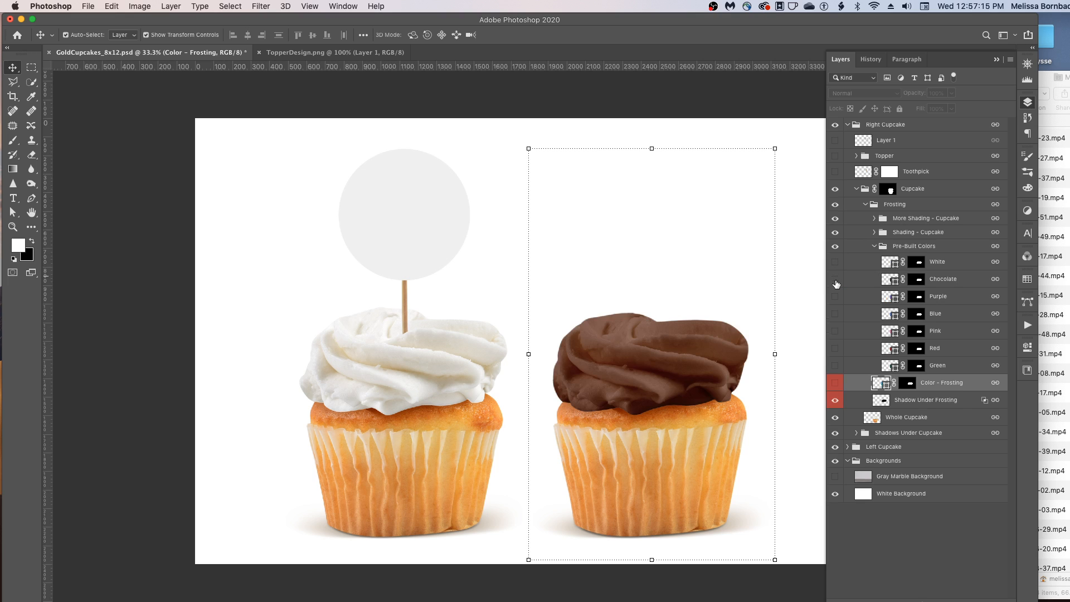
{"action": "left_click", "coordinate": [836, 281]}
{"action": "left_click", "coordinate": [836, 297]}
{"action": "left_click", "coordinate": [836, 298]}
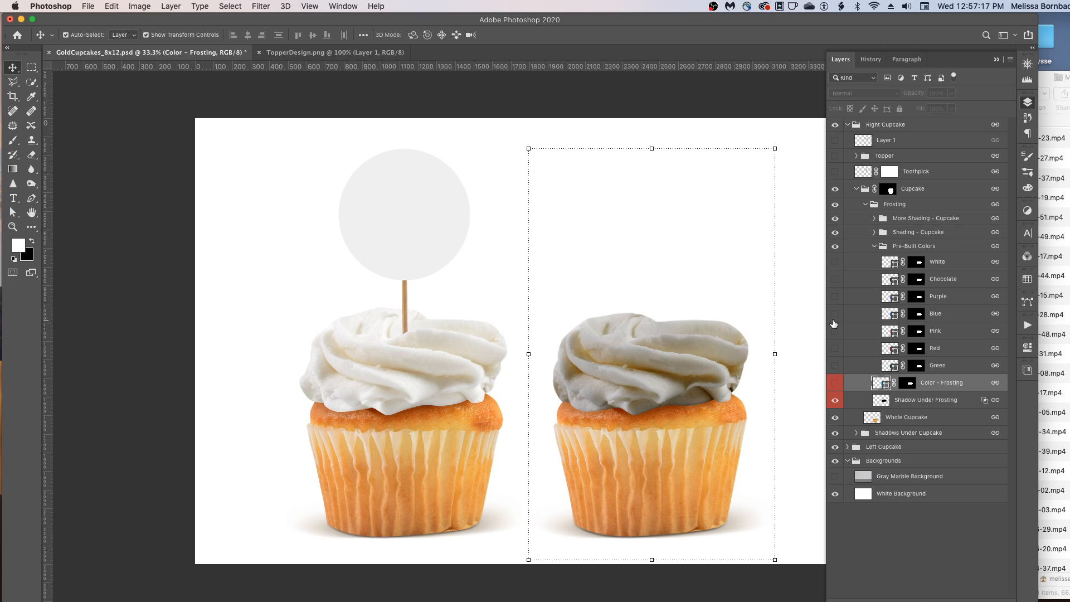
{"action": "left_click", "coordinate": [835, 314]}
{"action": "left_click", "coordinate": [835, 313]}
{"action": "left_click", "coordinate": [835, 331]}
{"action": "left_click", "coordinate": [835, 331]}
{"action": "left_click", "coordinate": [835, 349]}
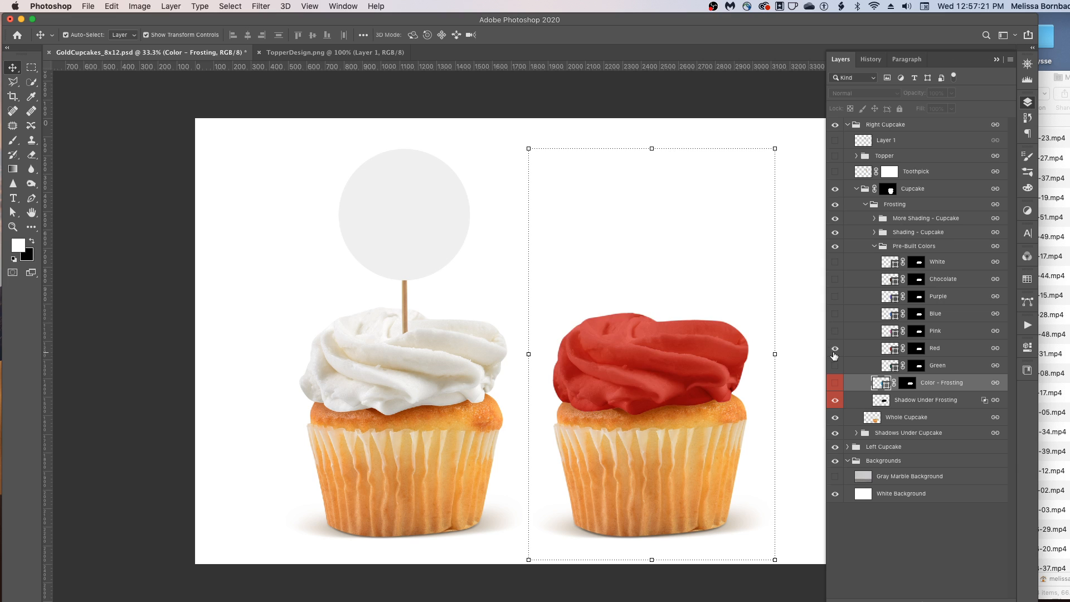
{"action": "left_click", "coordinate": [835, 366]}
{"action": "left_click", "coordinate": [835, 348]}
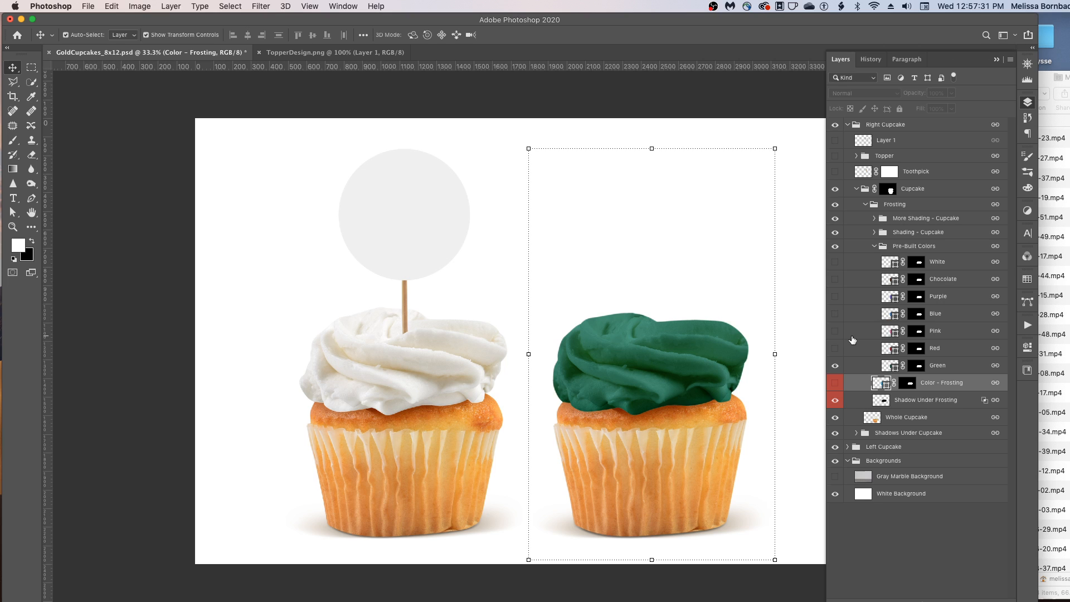
{"action": "left_click", "coordinate": [836, 365]}
{"action": "left_click", "coordinate": [835, 383]}
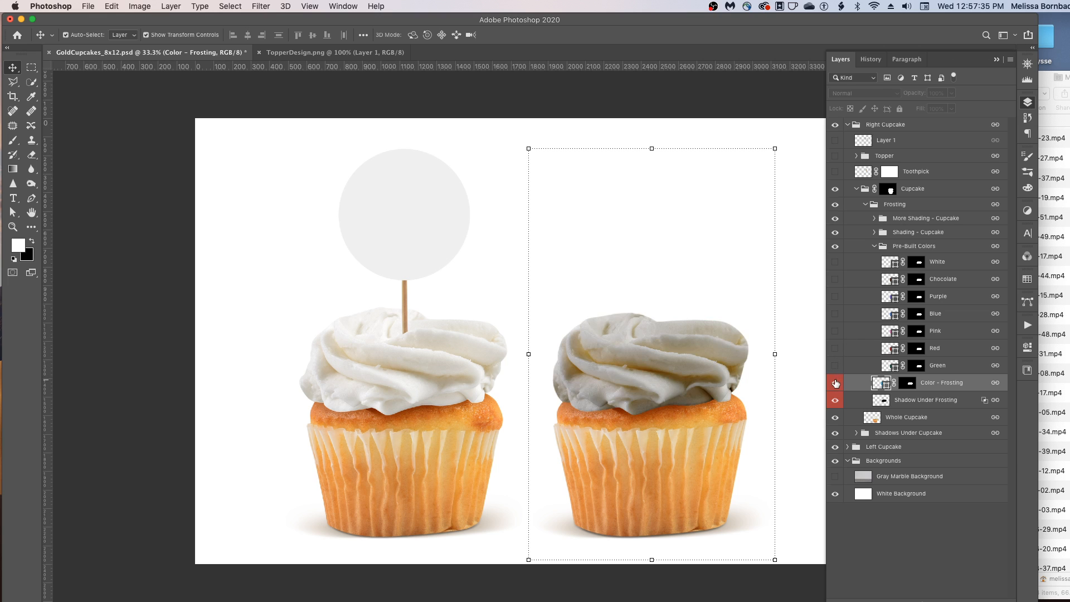
{"action": "left_click", "coordinate": [873, 249]}
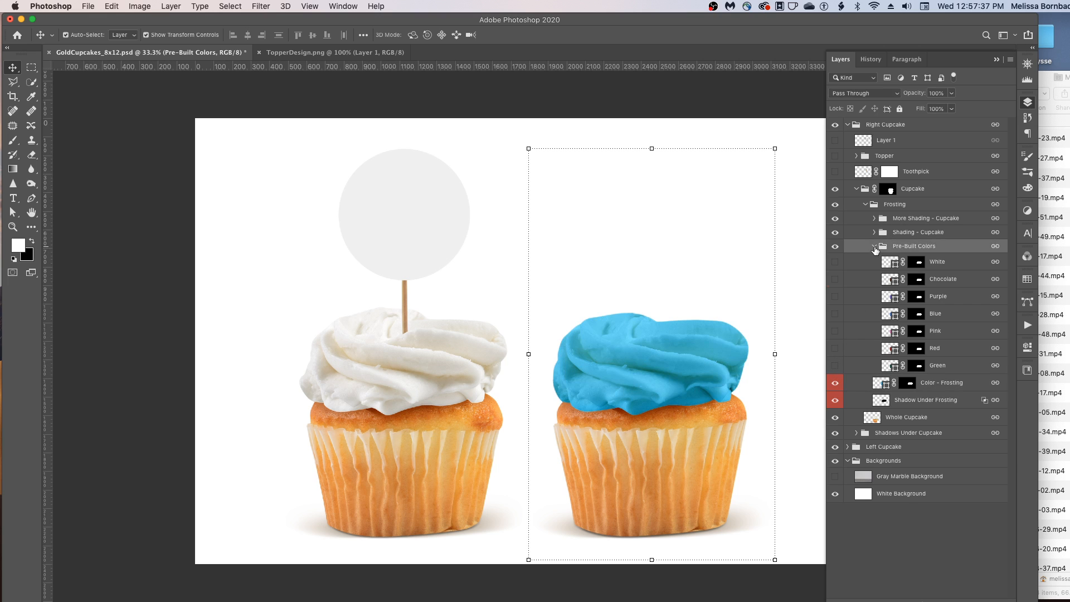
{"action": "left_click", "coordinate": [875, 247]}
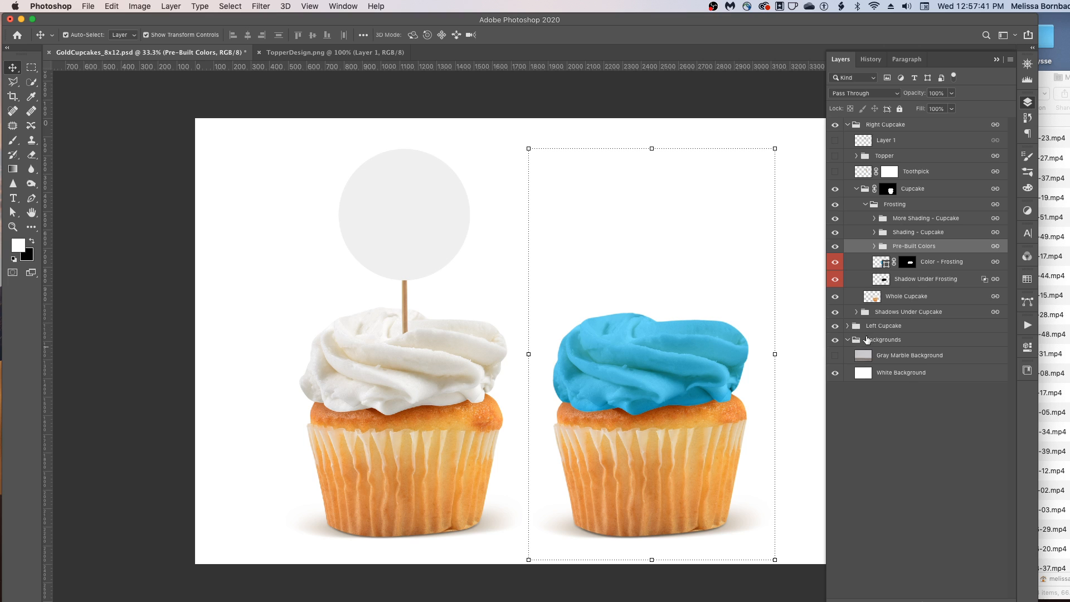
- Inspect the blend mode and opacity settings of the shadow layers under the right cupcake
{"action": "left_click", "coordinate": [857, 192]}
{"action": "left_click", "coordinate": [857, 190]}
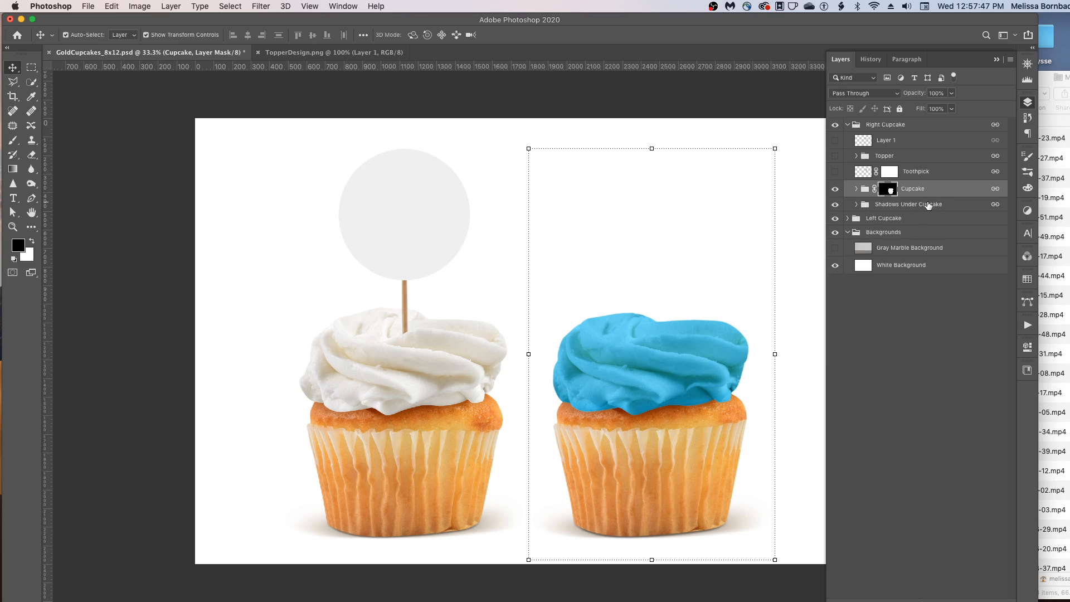
{"action": "left_click", "coordinate": [857, 205]}
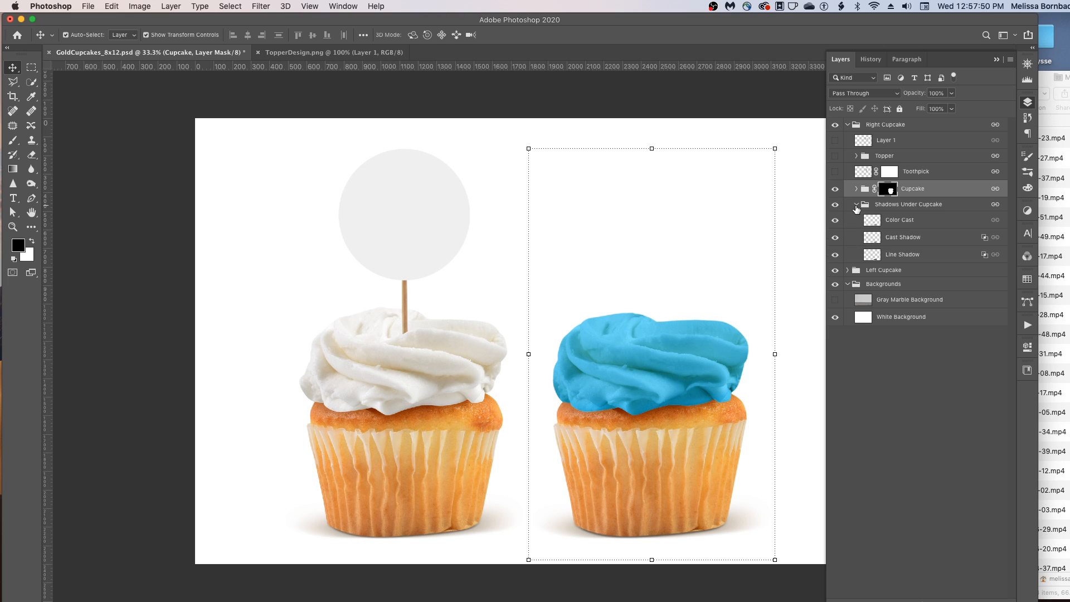
{"action": "left_click", "coordinate": [922, 221]}
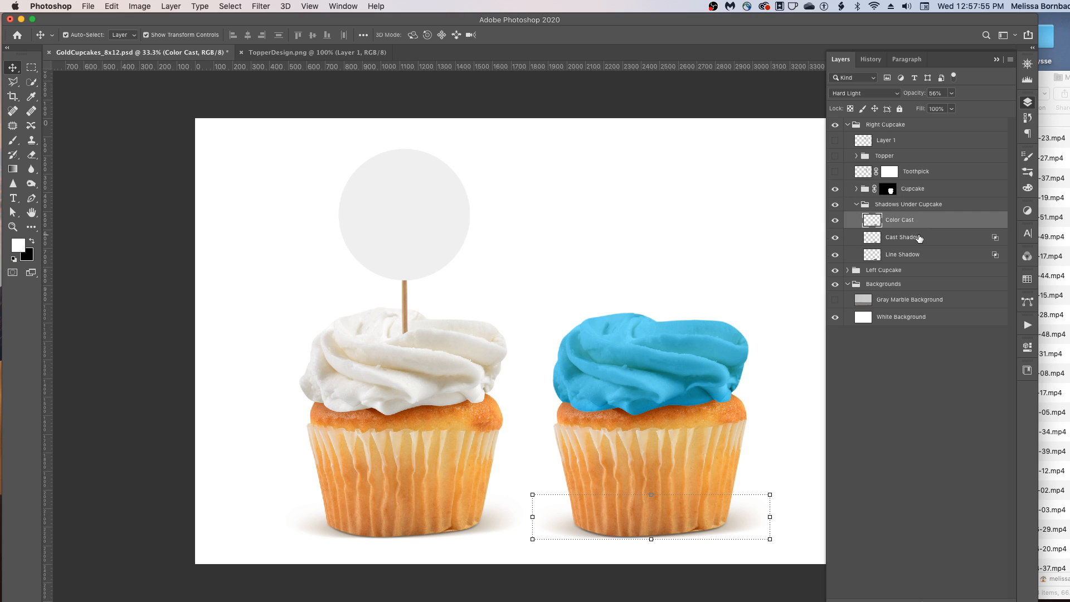
{"action": "left_click", "coordinate": [920, 237]}
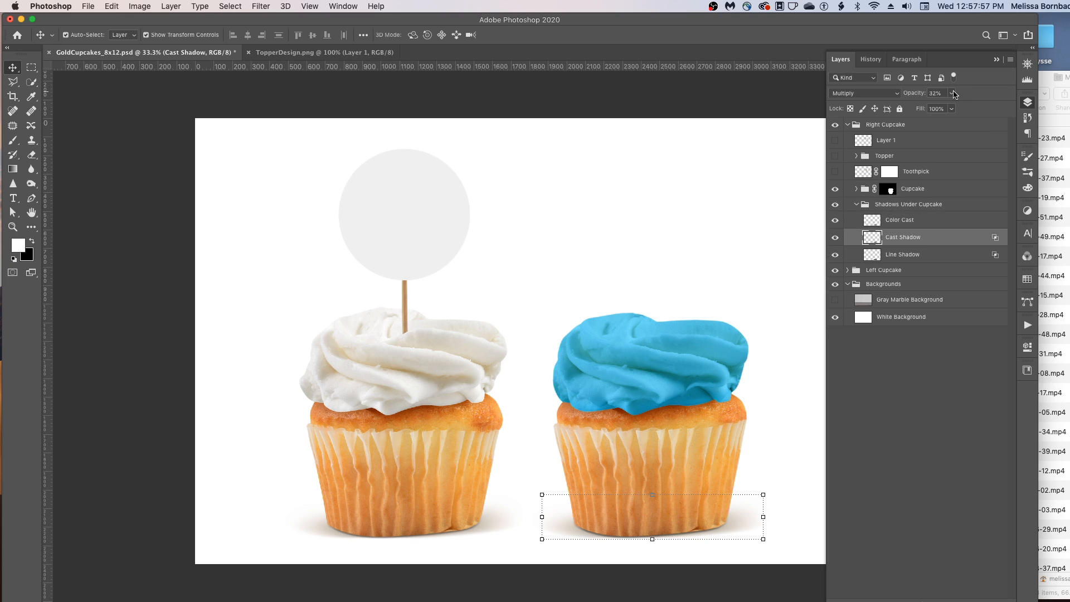
{"action": "left_click", "coordinate": [952, 109]}
{"action": "mouse_move", "coordinate": [953, 108]}
{"action": "left_mouse_down"}
{"action": "mouse_move", "coordinate": [974, 109]}
{"action": "mouse_move", "coordinate": [953, 107]}
{"action": "left_mouse_up"}
{"action": "left_click", "coordinate": [948, 331]}
{"action": "left_click", "coordinate": [947, 331]}
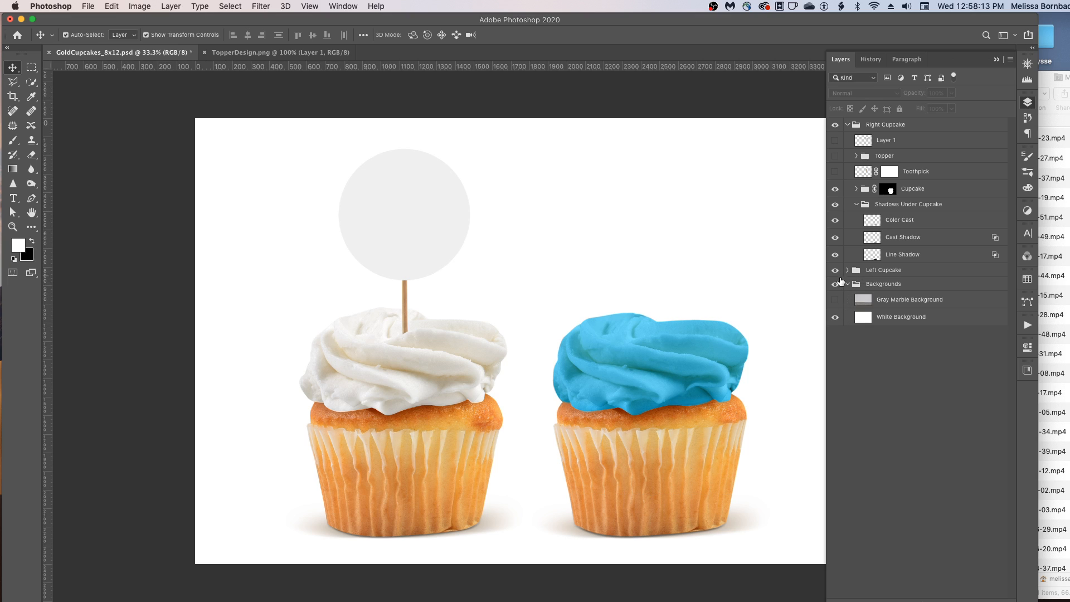
- Preview the Gray Marble Background, then show the right cupcake's Topper group and Toothpick layer again
{"action": "left_click", "coordinate": [835, 299]}
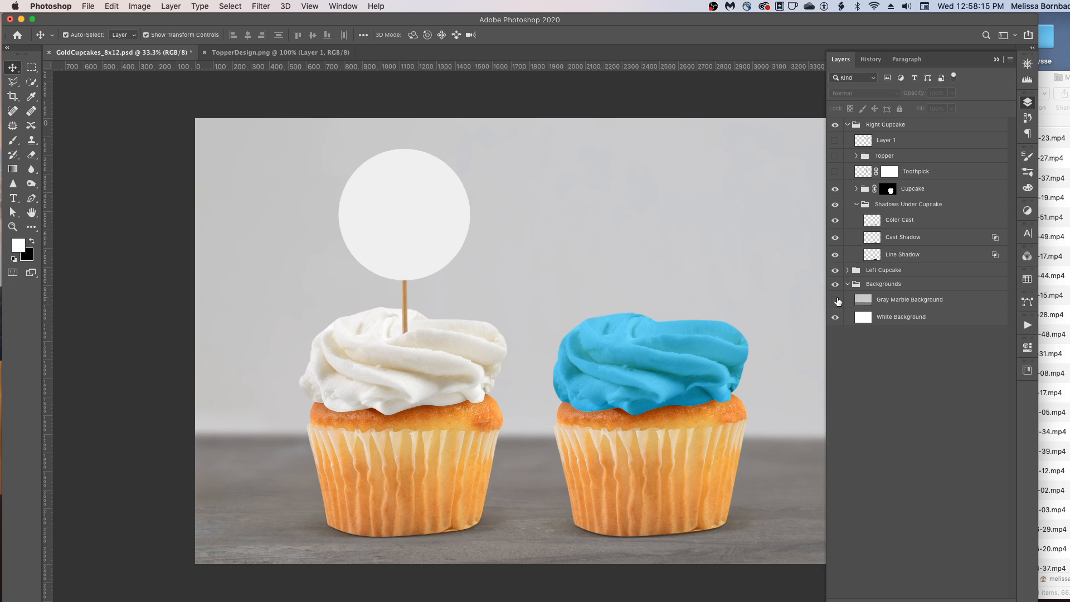
{"action": "left_click", "coordinate": [836, 300]}
{"action": "left_click", "coordinate": [836, 301]}
{"action": "left_click", "coordinate": [835, 300]}
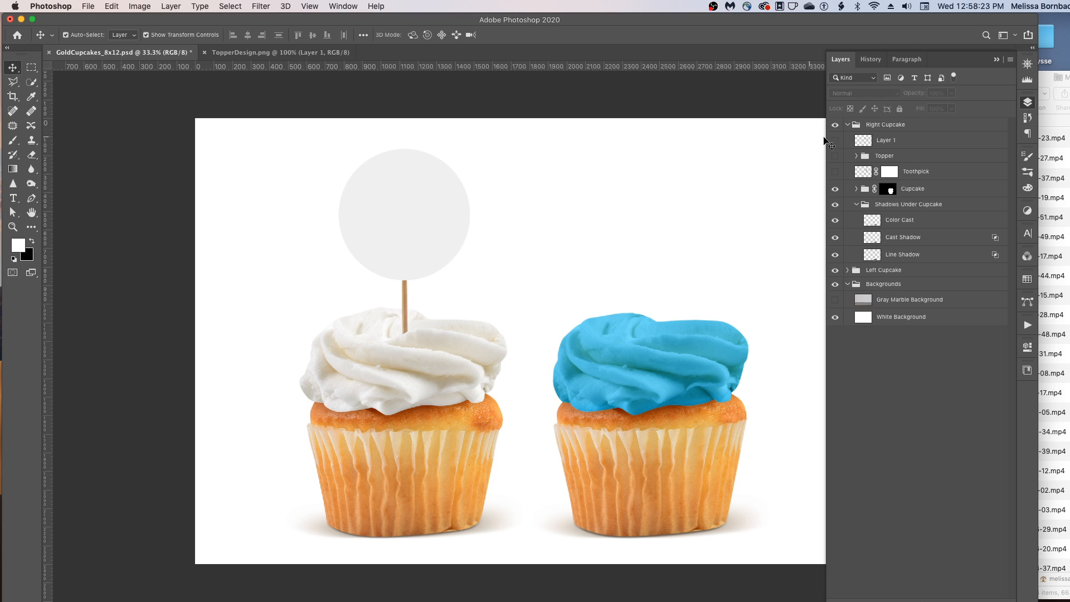
{"action": "left_click", "coordinate": [835, 156]}
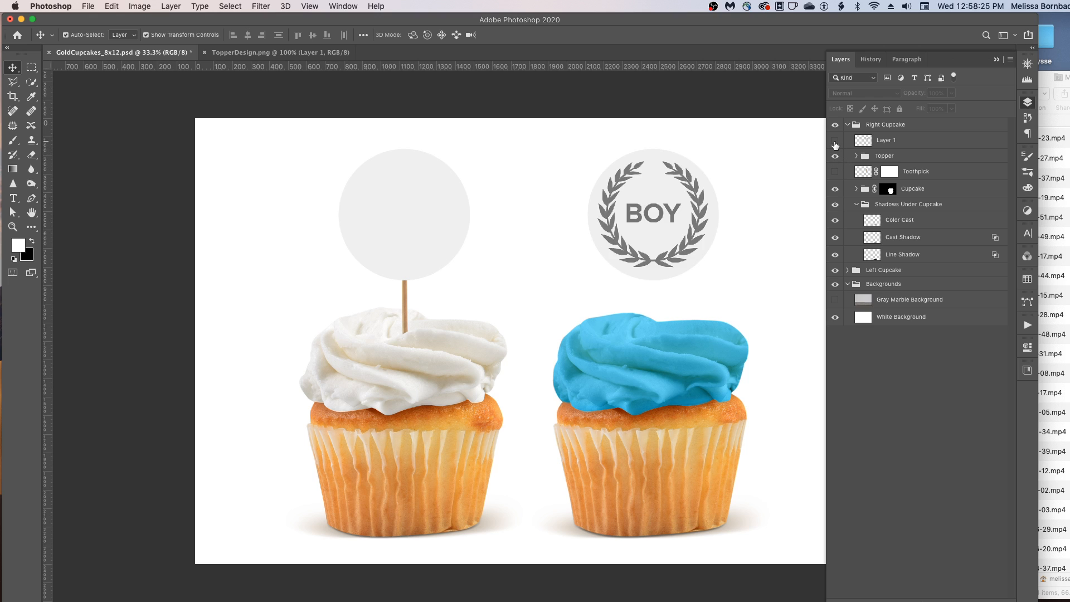
{"action": "left_click", "coordinate": [835, 171]}
- Open Save As and try switching the format to JPEG and back to Photoshop before cancelling
{"action": "left_click", "coordinate": [92, 6]}
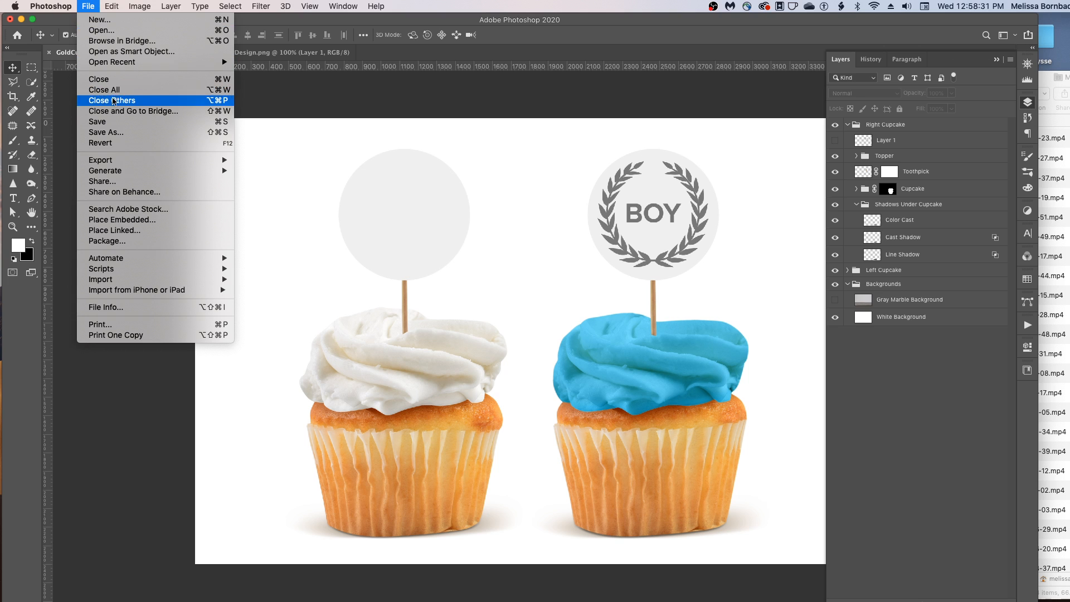
{"action": "left_click", "coordinate": [112, 132]}
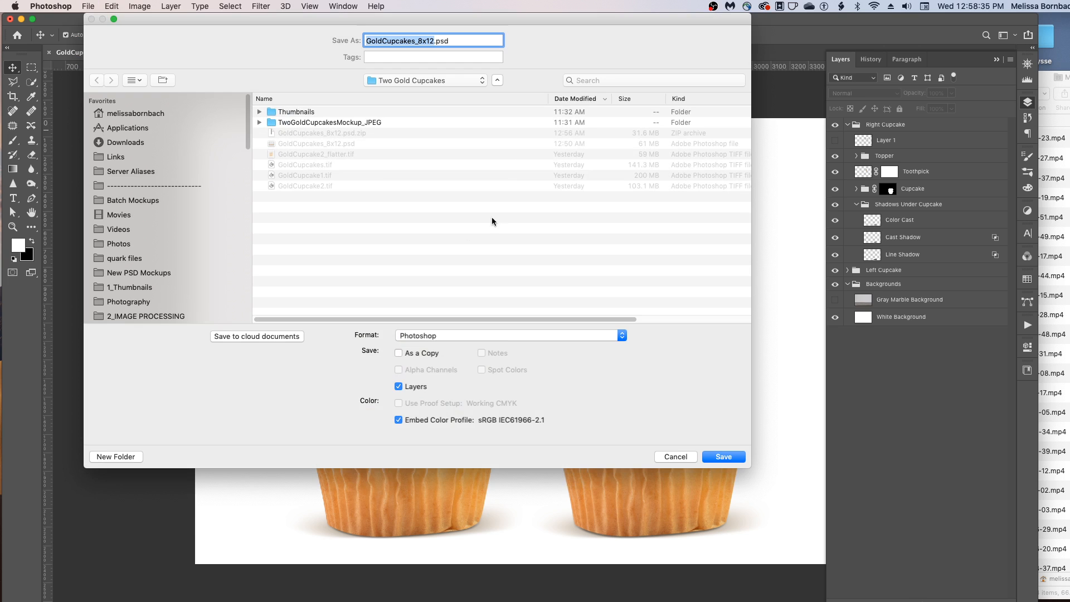
{"action": "left_click", "coordinate": [433, 335]}
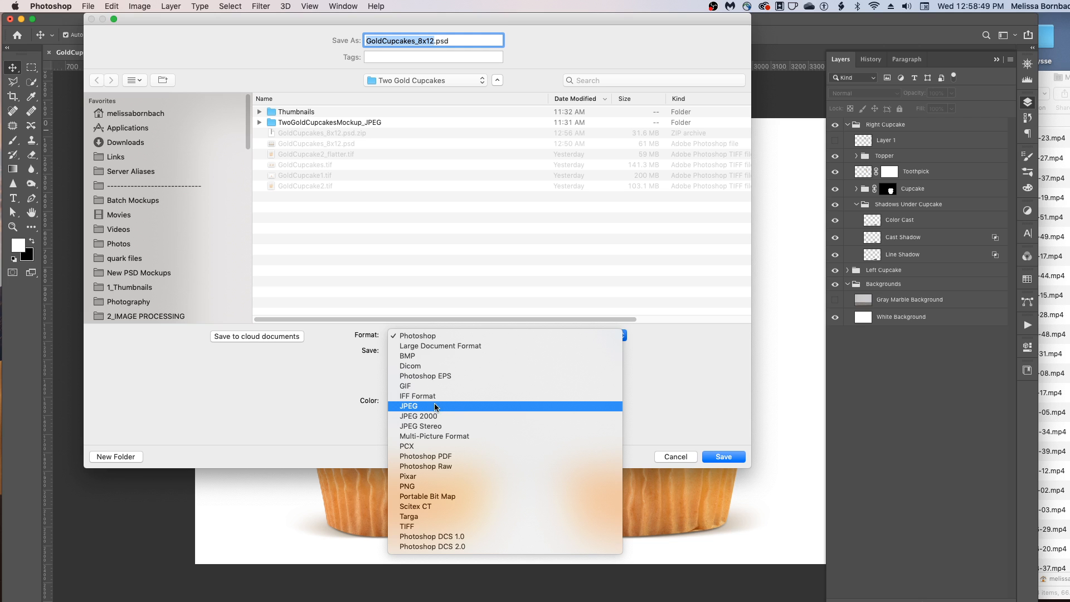
{"action": "left_click", "coordinate": [436, 407]}
{"action": "left_click", "coordinate": [415, 333]}
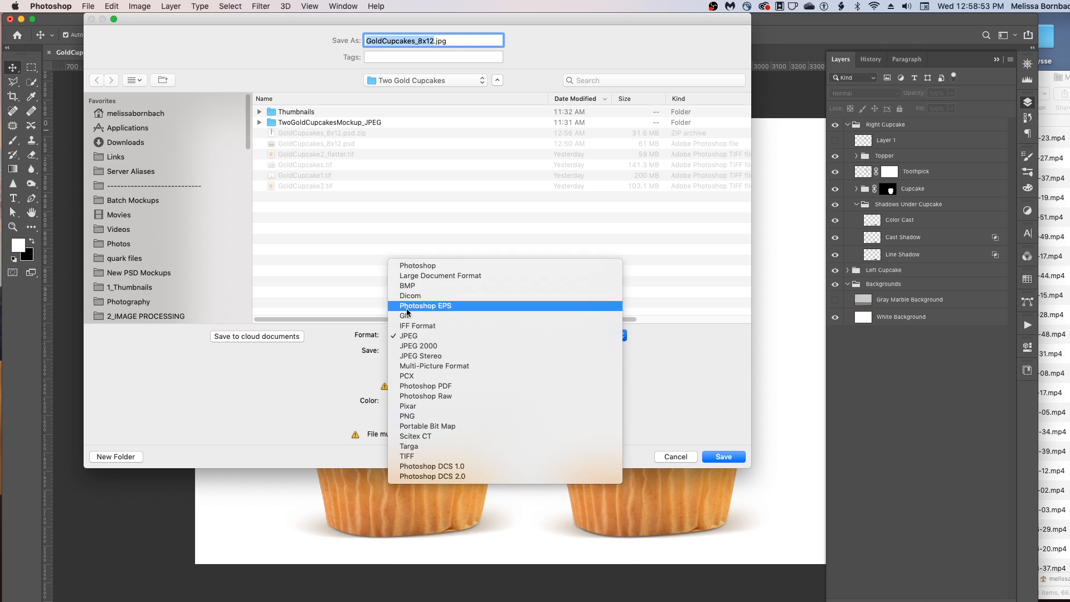
{"action": "left_click", "coordinate": [410, 336]}
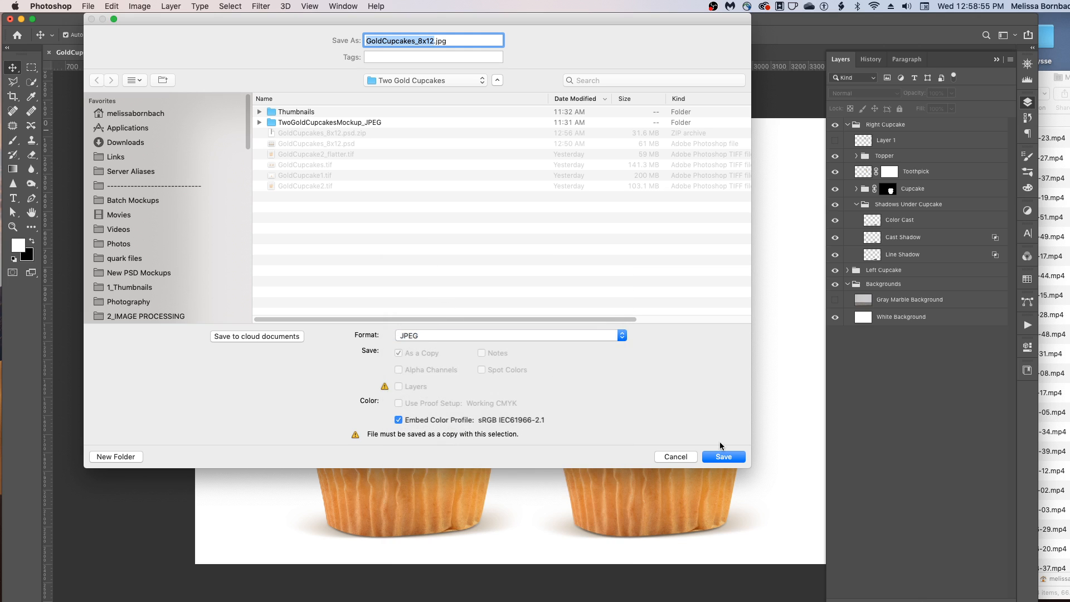
{"action": "left_click", "coordinate": [423, 334]}
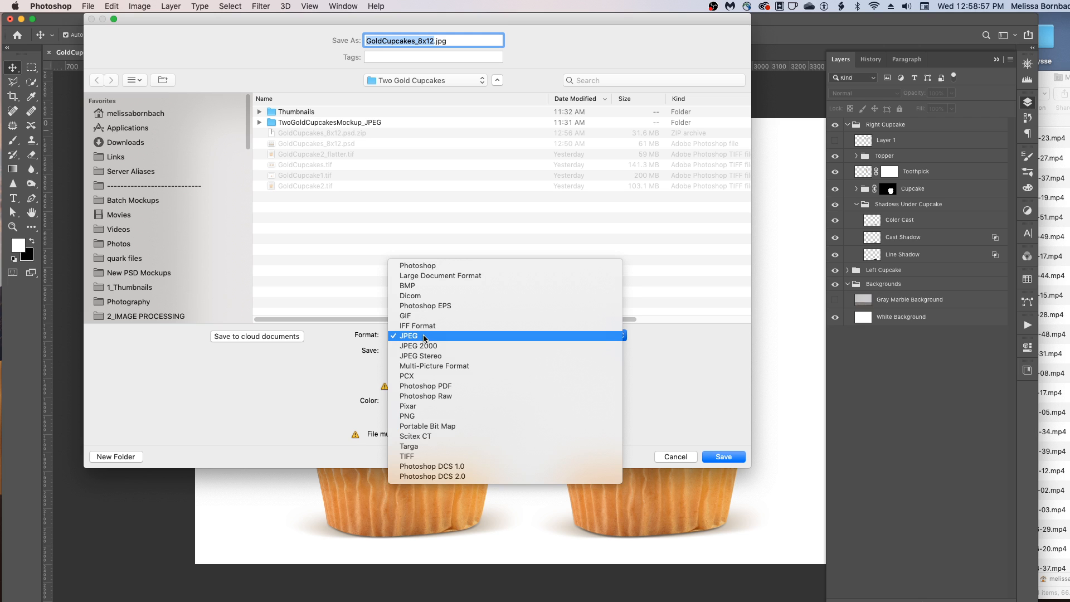
{"action": "left_click", "coordinate": [419, 269]}
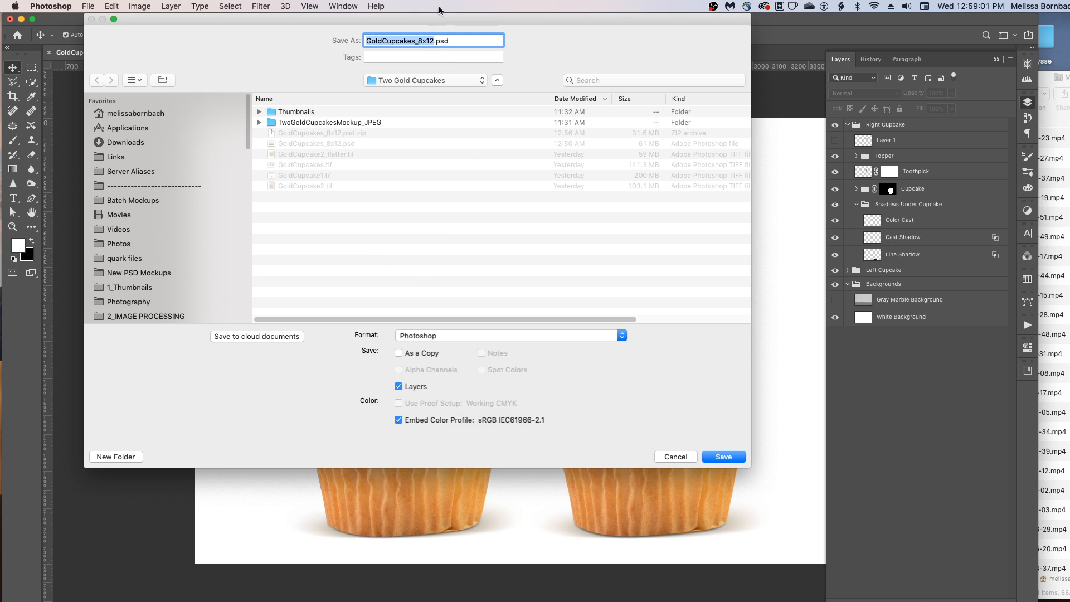
{"action": "left_click", "coordinate": [433, 41]}
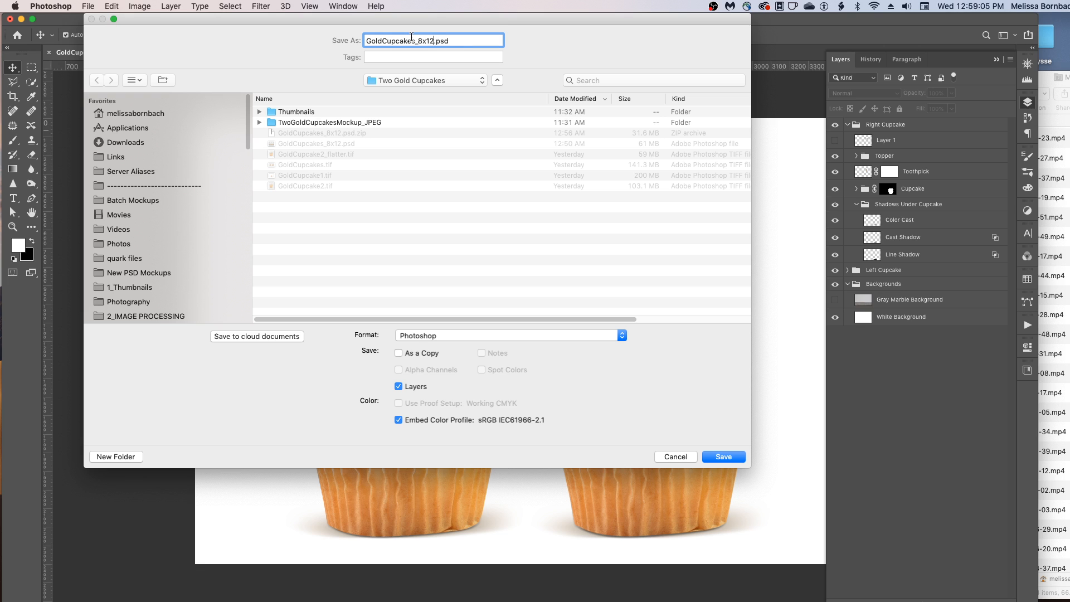
{"action": "left_click", "coordinate": [678, 457]}
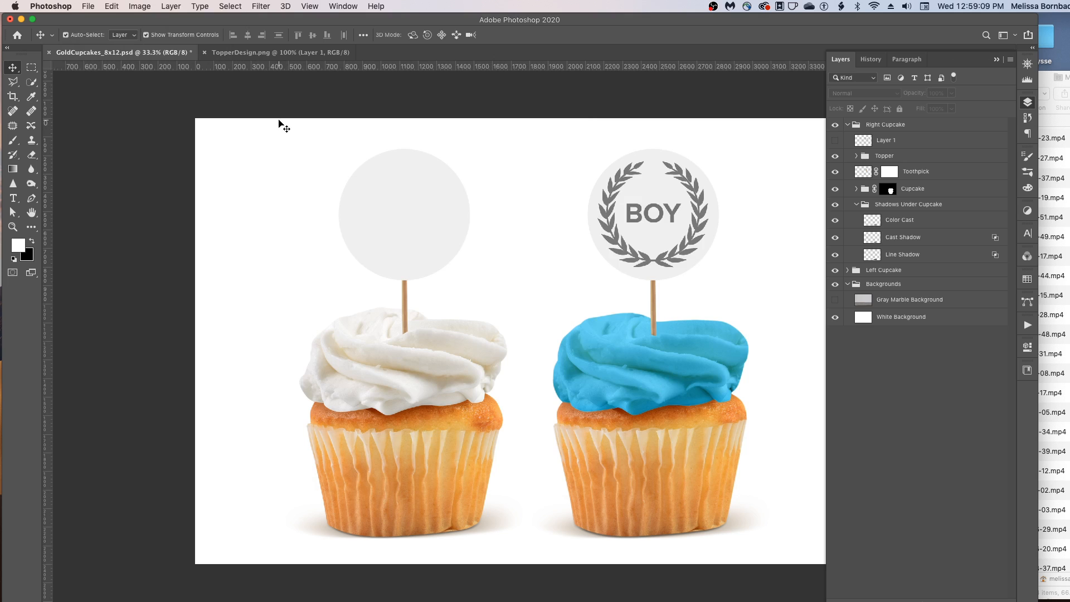